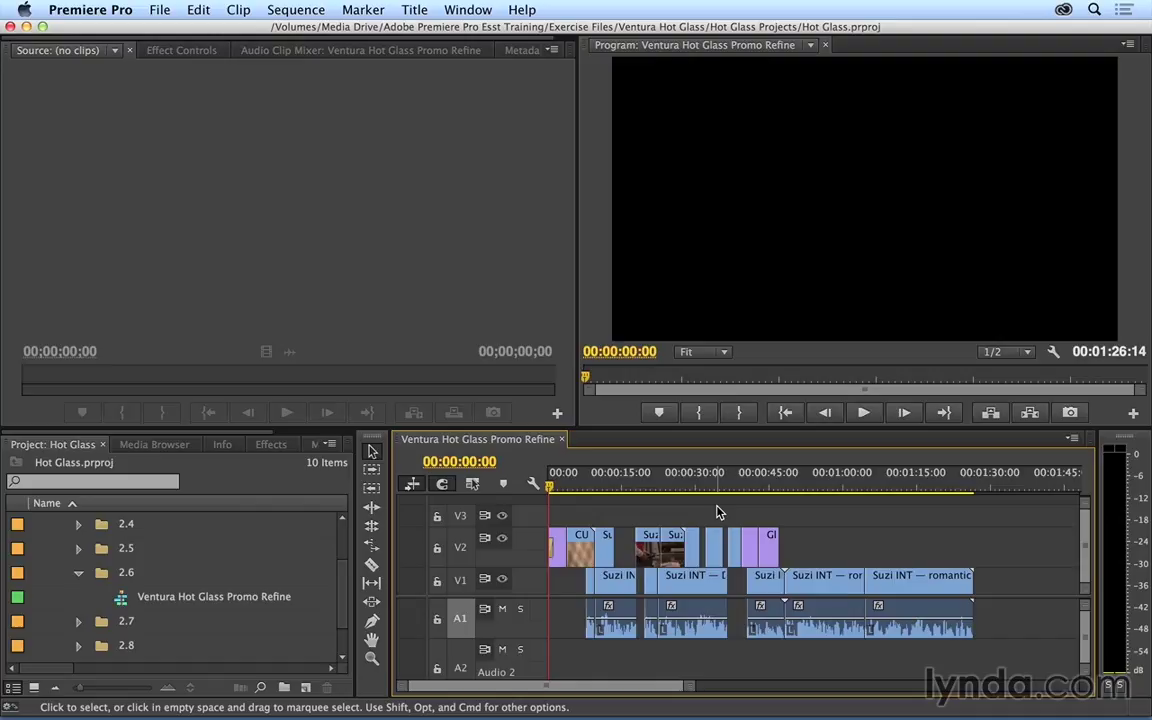
Zoom in around 47 seconds and play through the cut between the two Suzi INT clips.
click(779, 488)
key(equal)
key(equal)
key(equal)
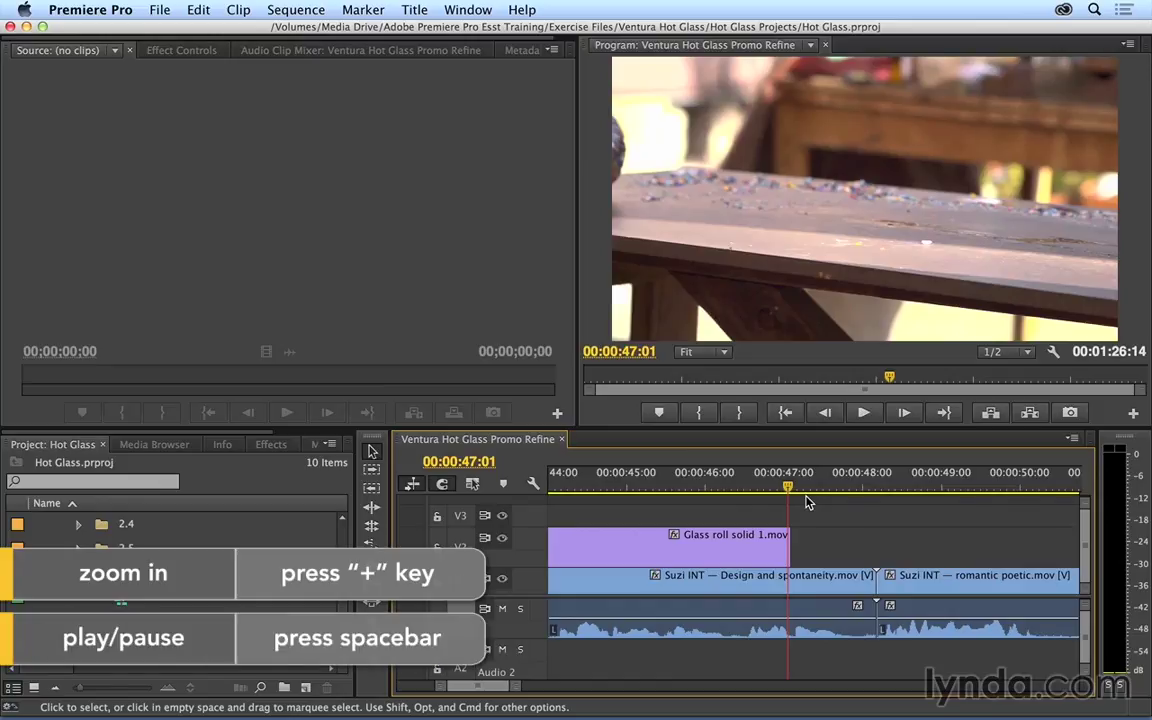
key(space)
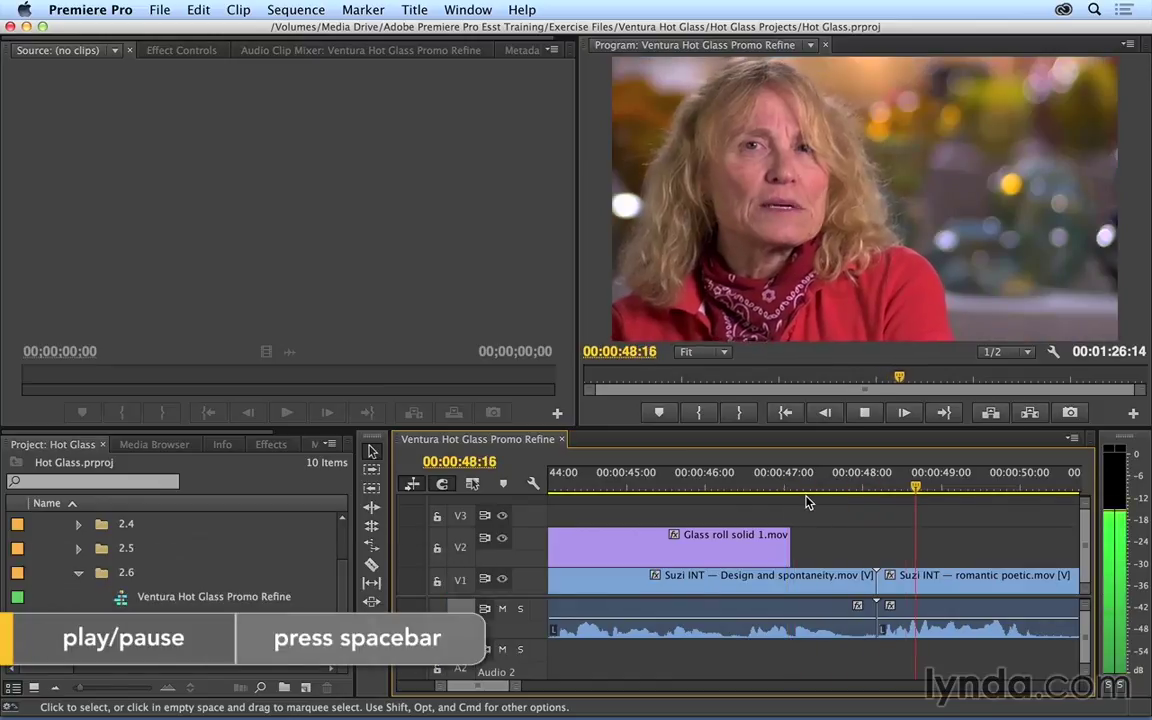
key(space)
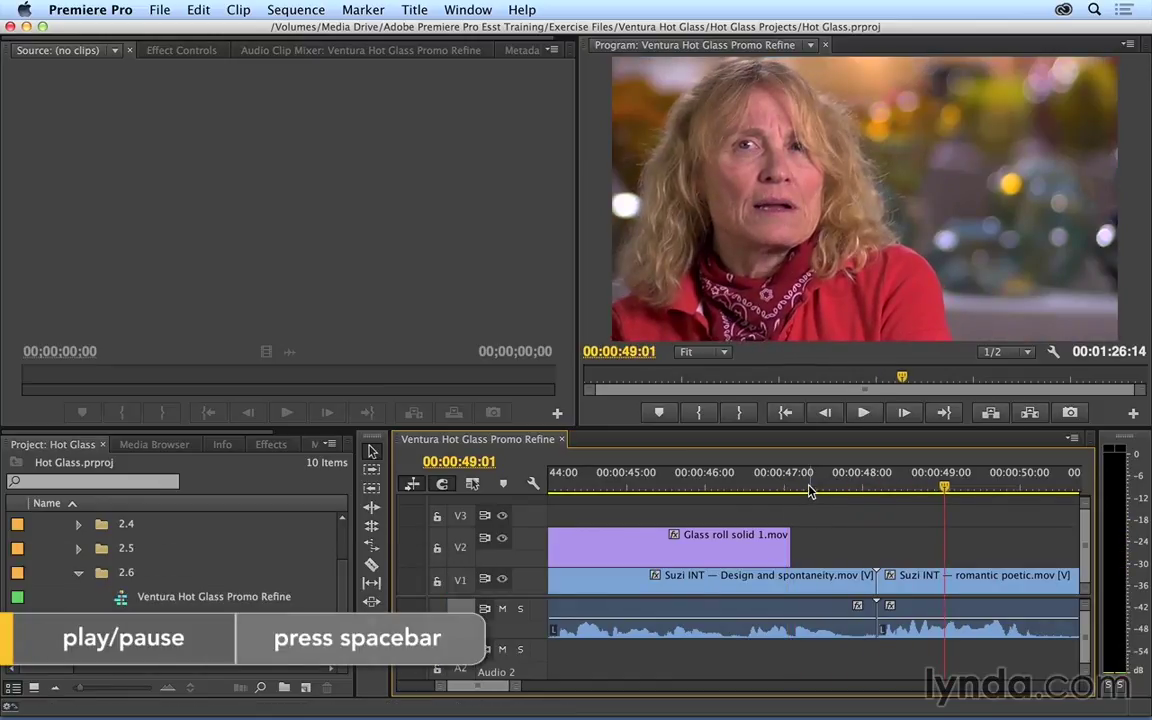
click(810, 490)
key(space)
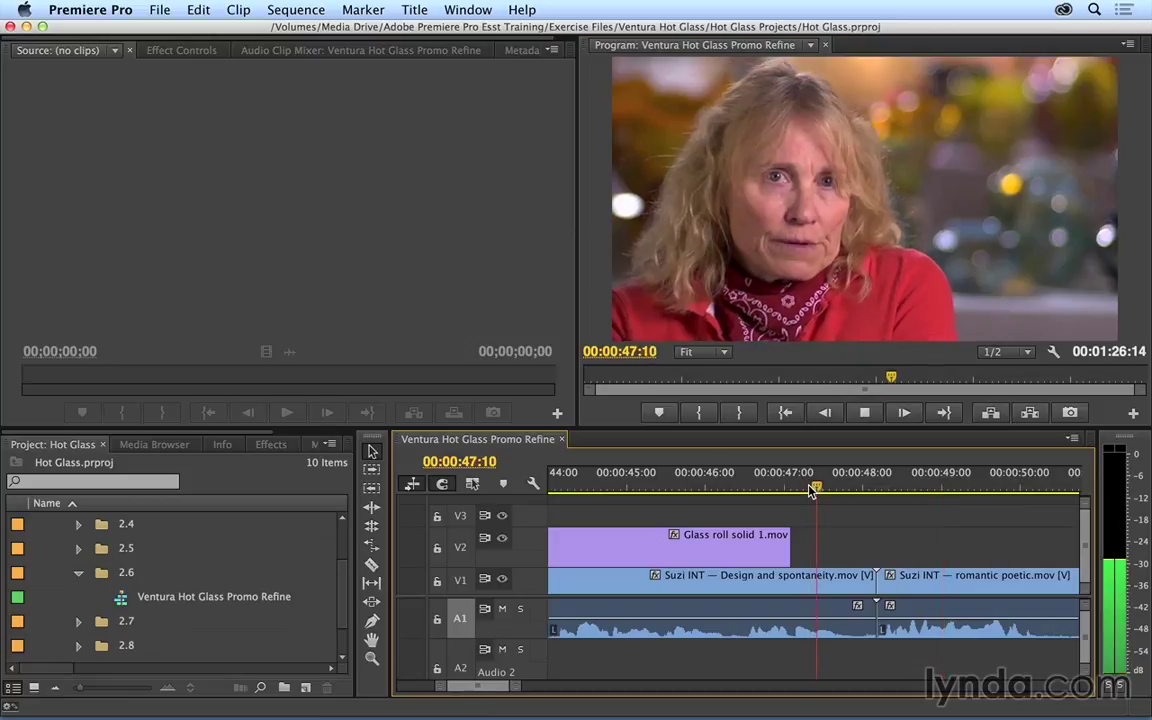
key(space)
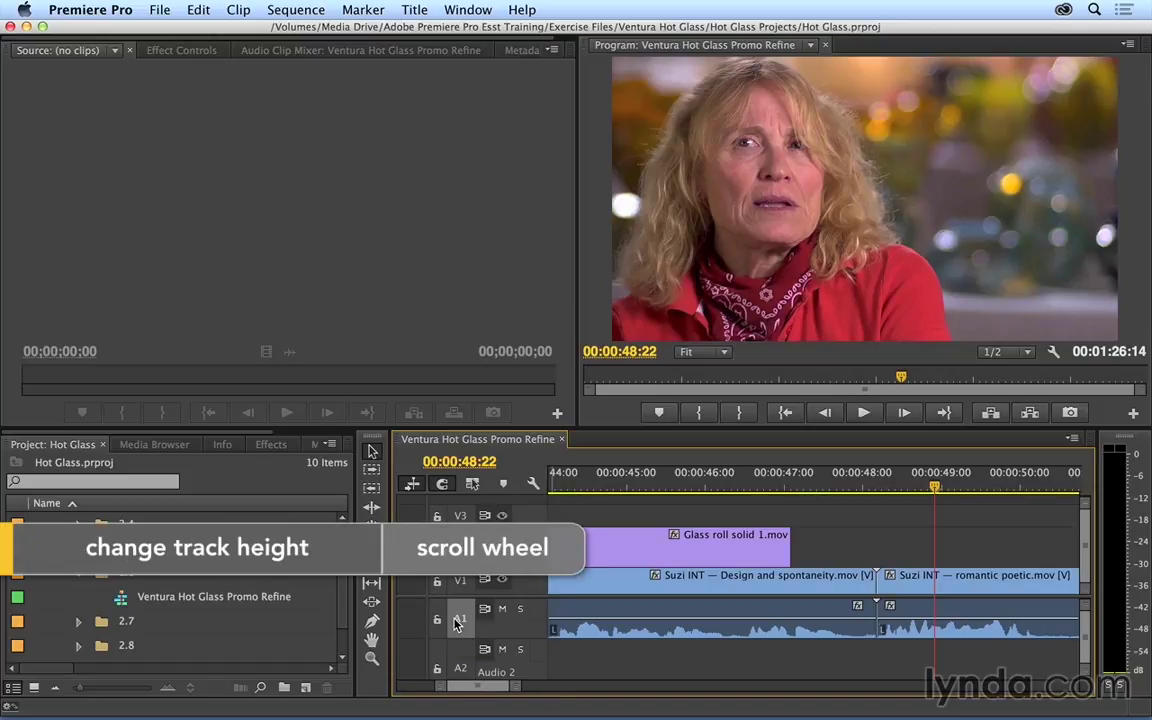
Enlarge the Audio 1 track, maximize the Timeline, and park the playhead on the 48:04 cut.
scroll(455, 623, up, 3)
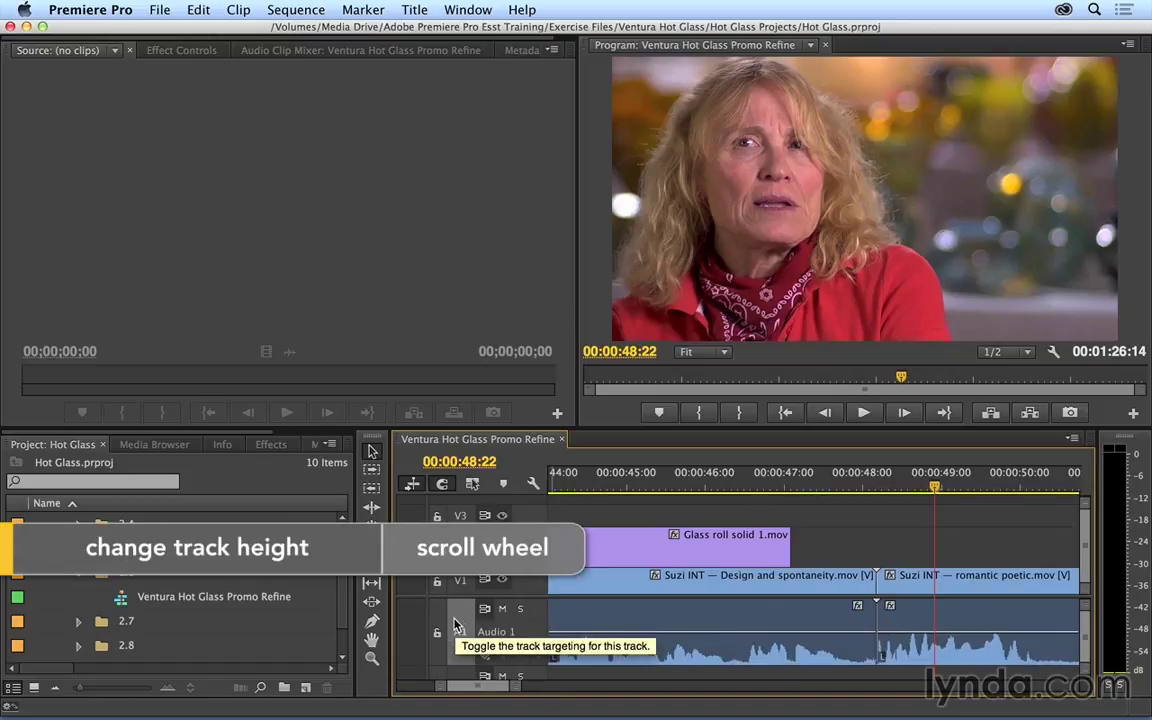
click(888, 489)
scroll(888, 489, up, 4)
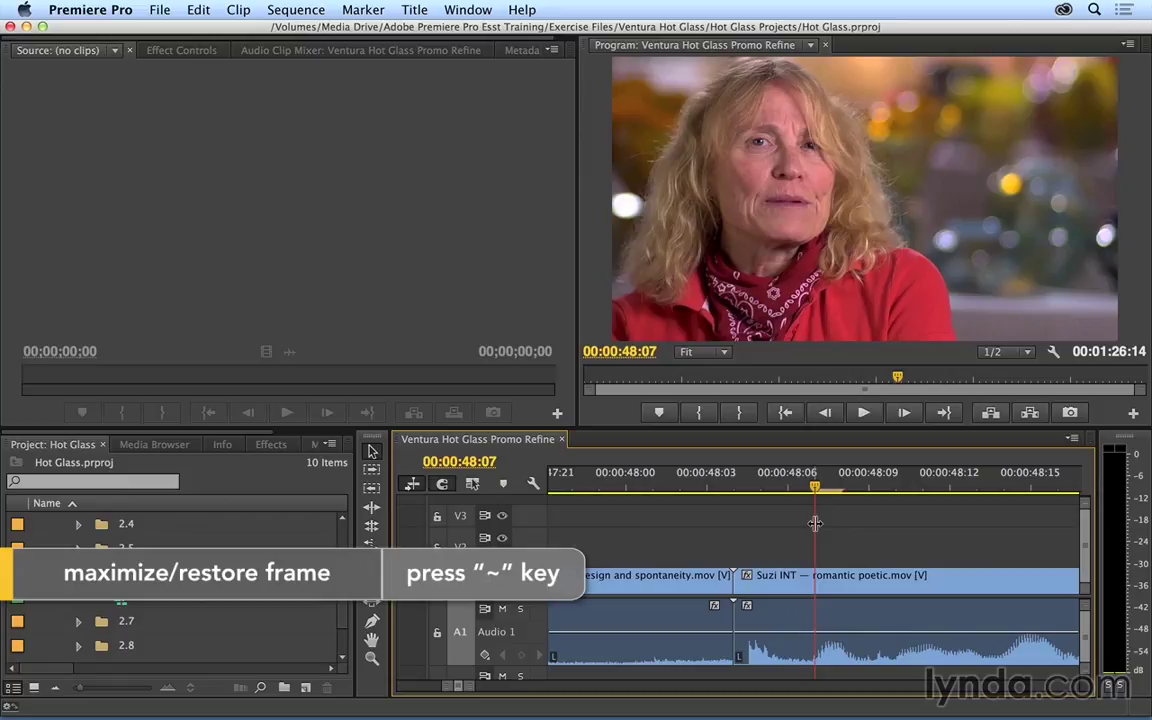
key(grave)
key(Up)
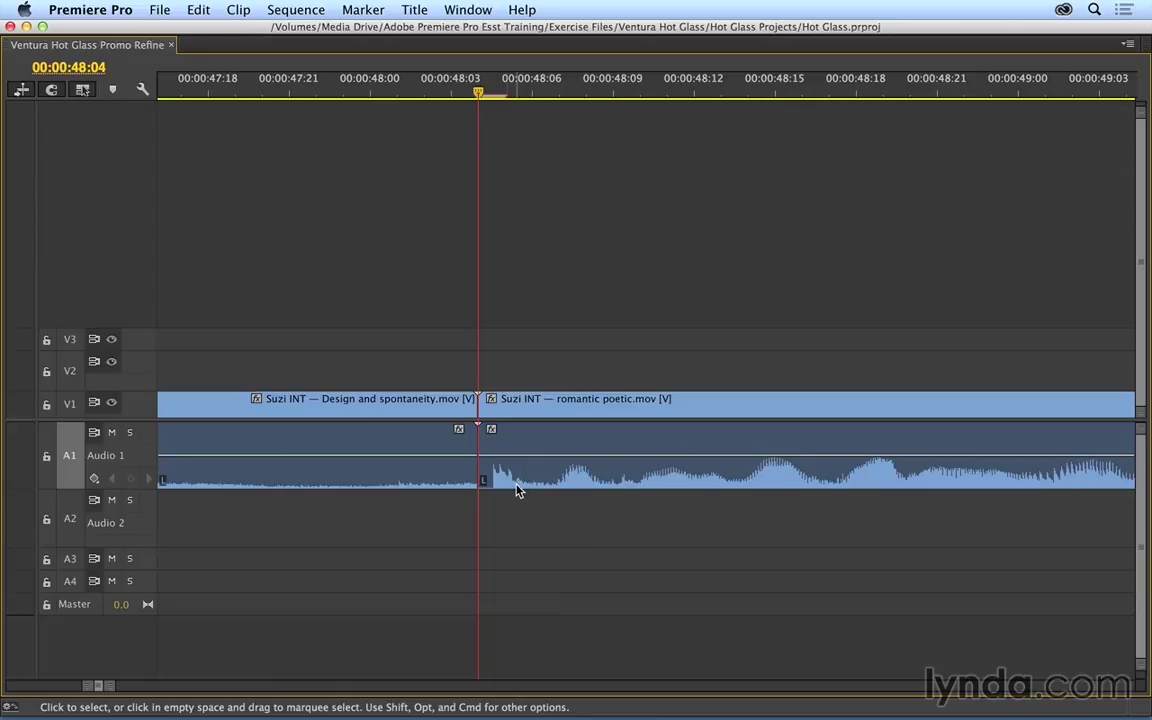
Trim romantic poetic.mov's in-point up to 48:06, where the clean speech begins.
key(space)
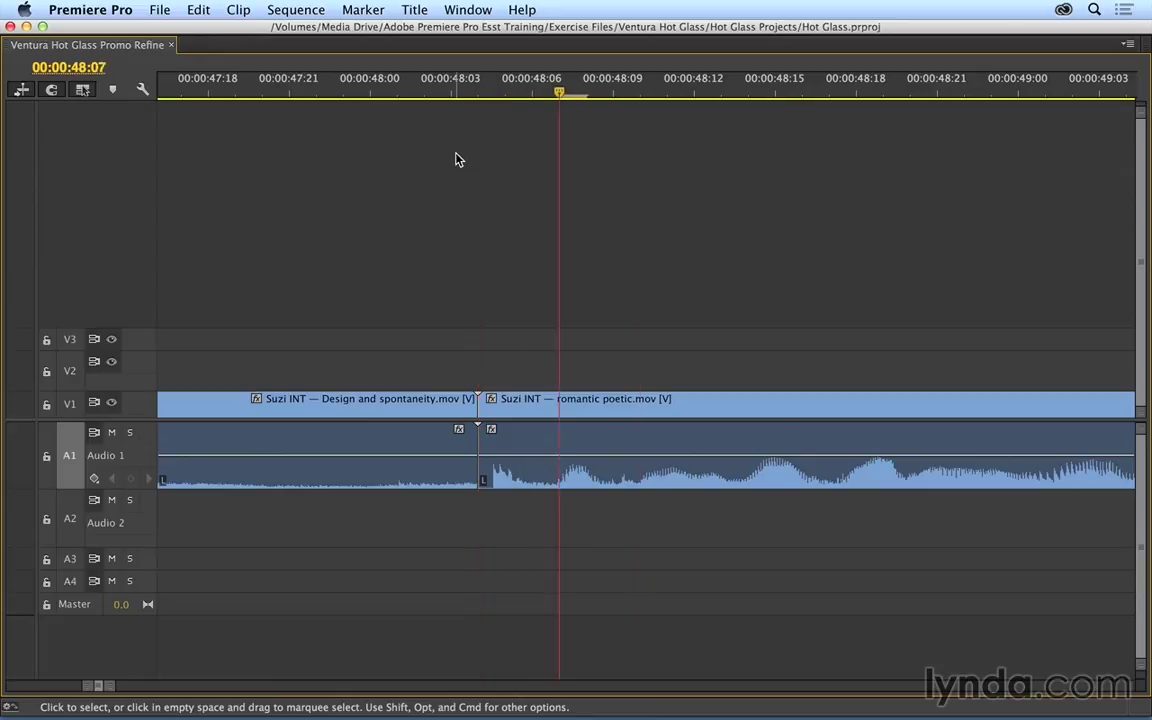
click(532, 86)
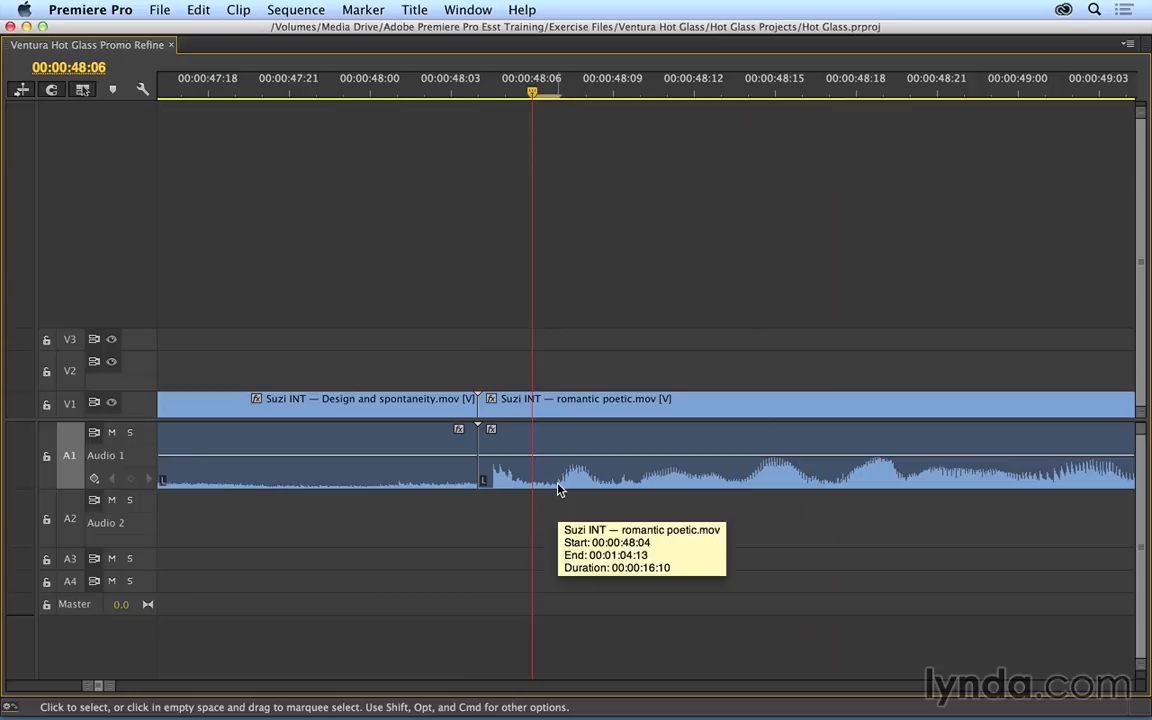
click(484, 450)
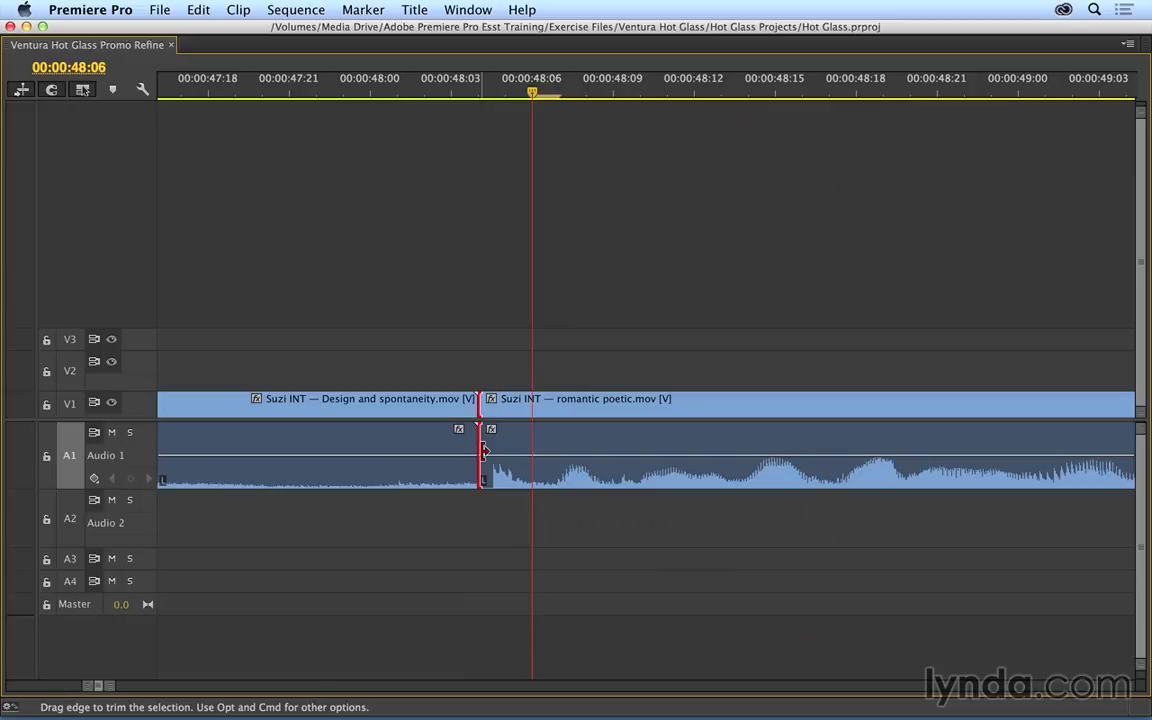
drag(484, 450, 531, 454)
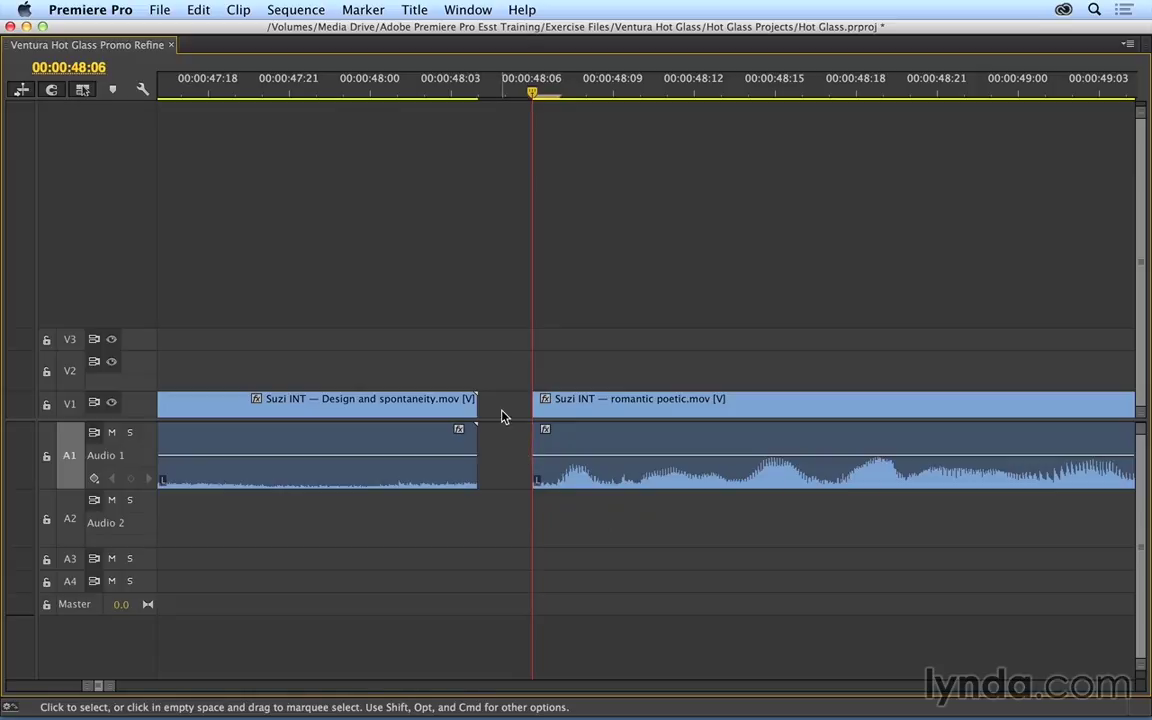
Review the trim, then cut one more frame off romantic poetic.mov's start.
click(469, 97)
key(space)
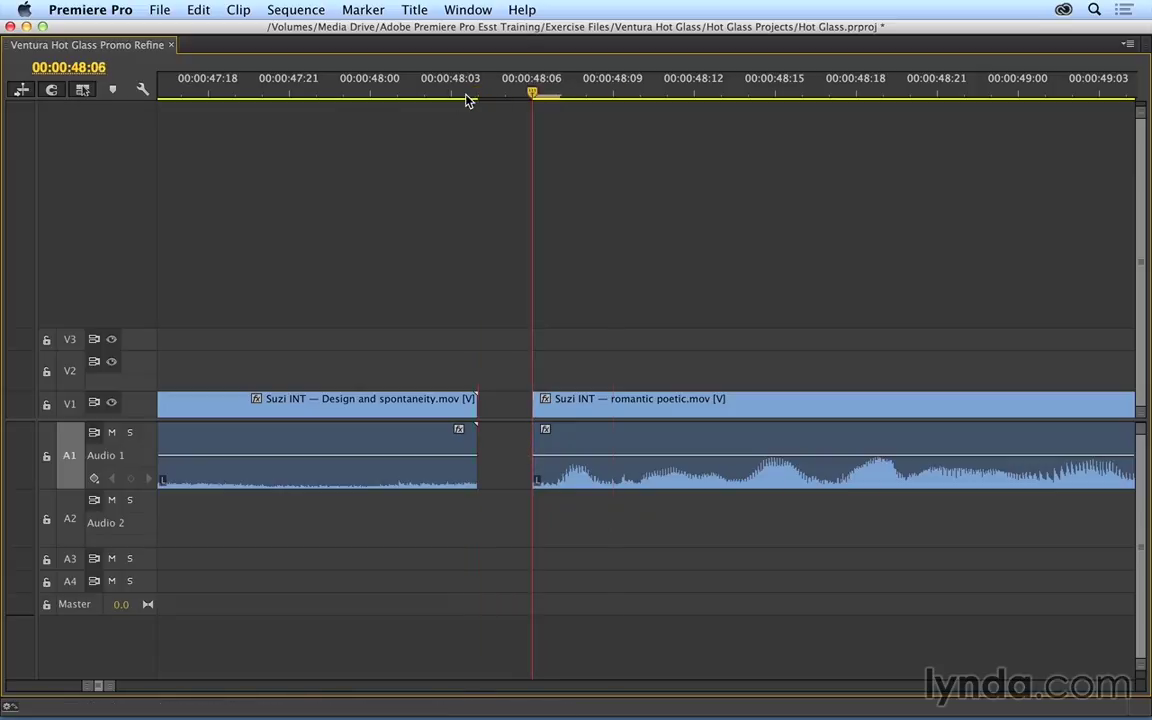
key(space)
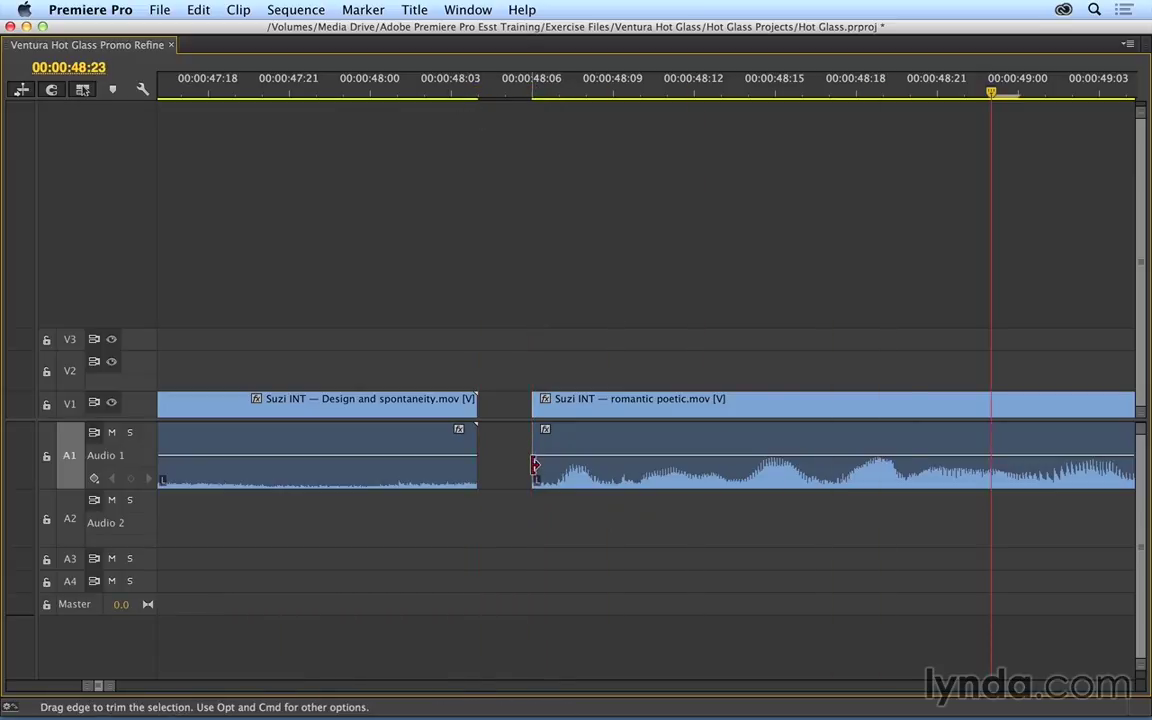
drag(535, 463, 551, 466)
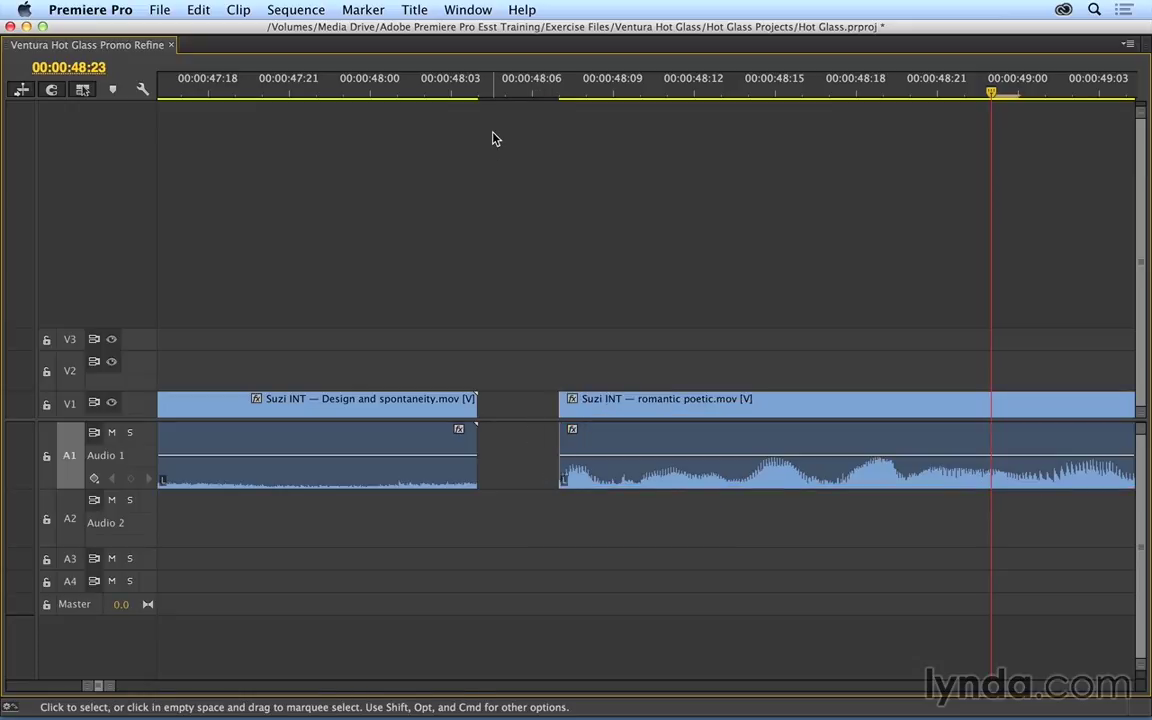
click(489, 98)
Review the trimmed start, zoom out, and marquee-select both romantic poetic.mov clips after the gap.
key(space)
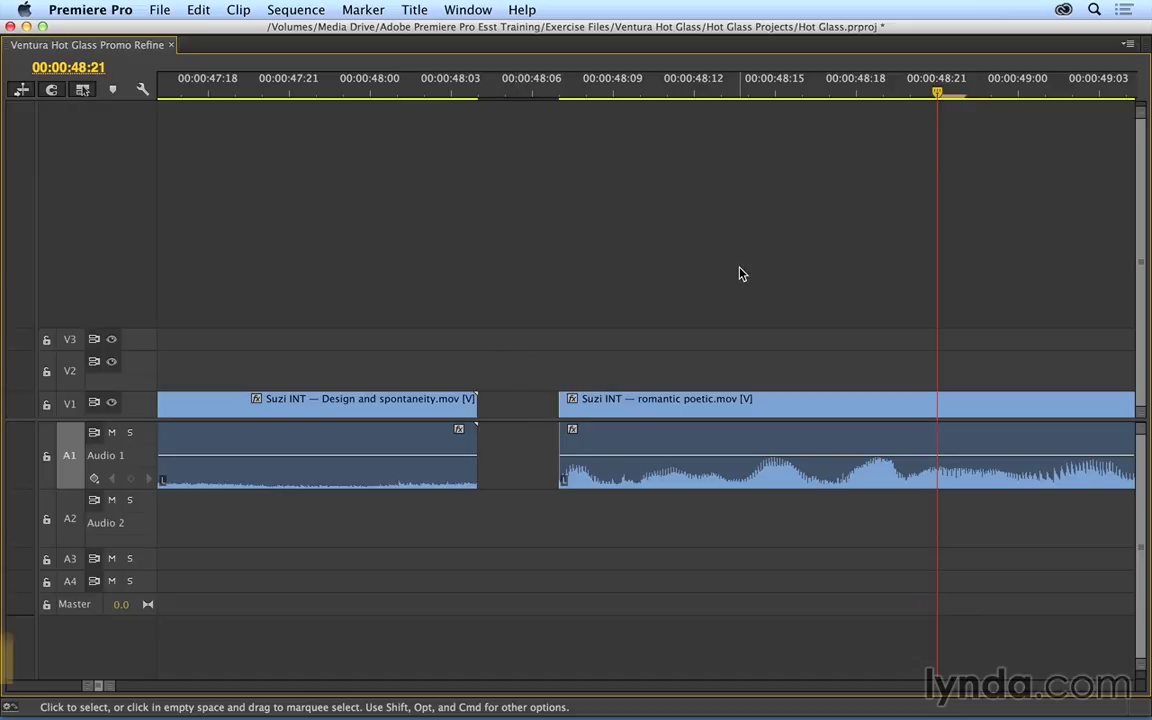
key(minus)
key(minus)
key(minus)
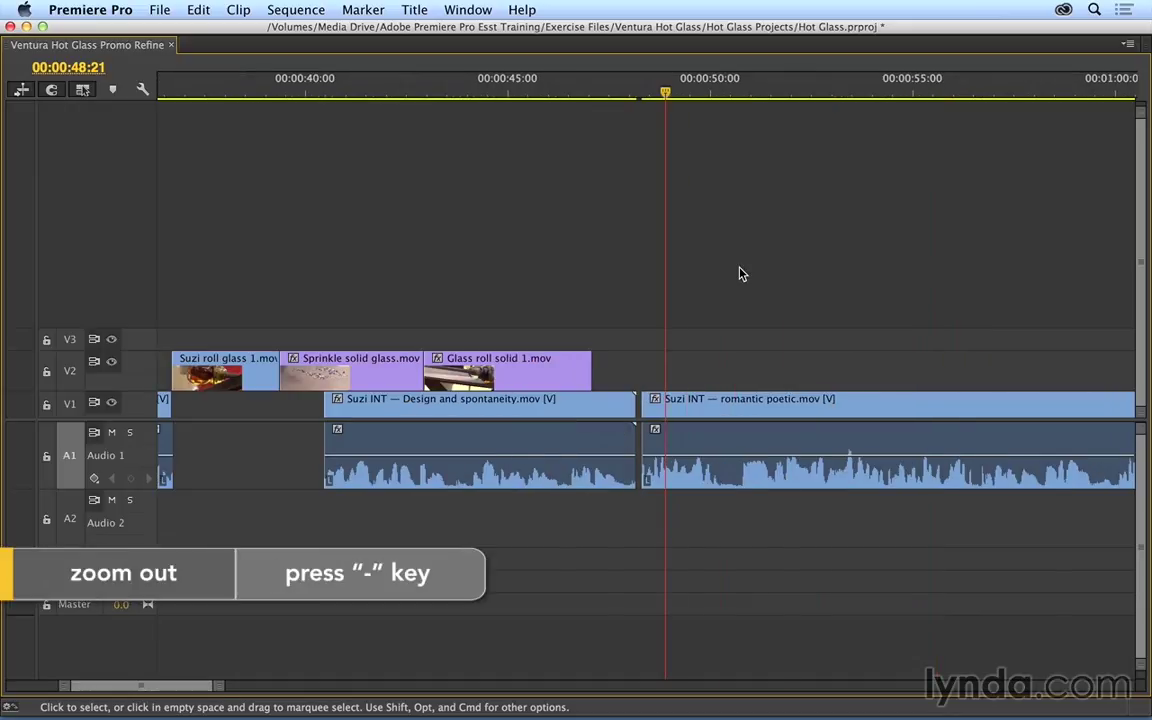
key(minus)
key(minus)
drag(712, 294, 857, 410)
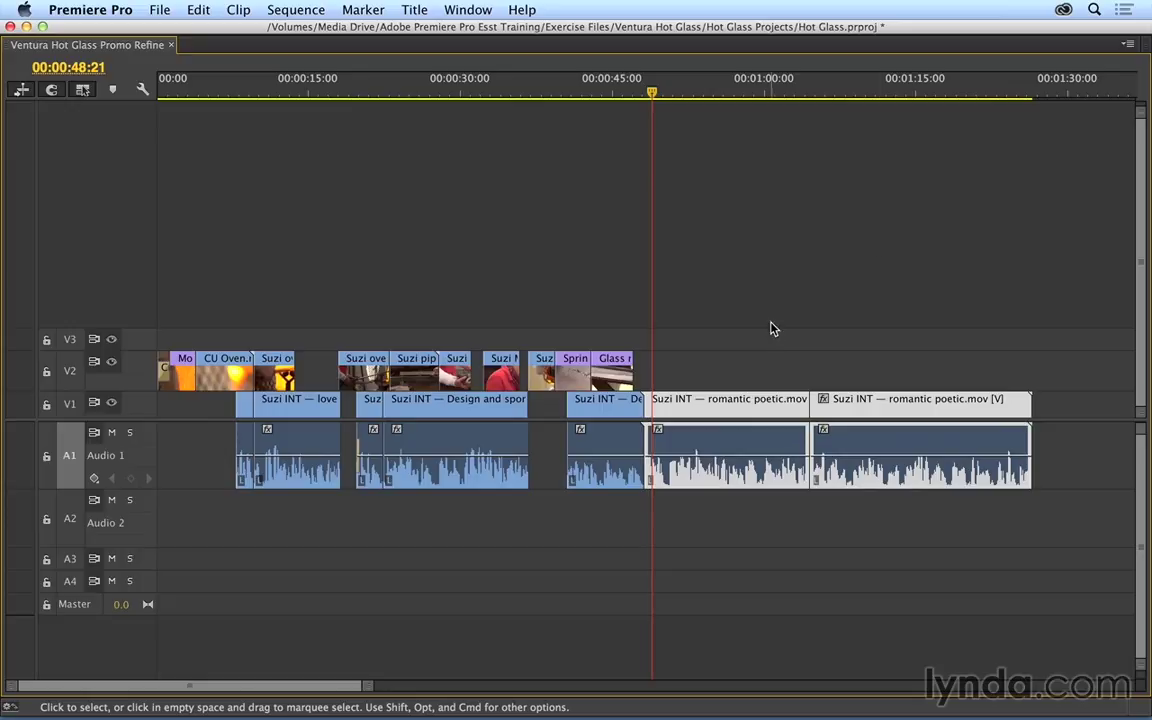
Ripple Delete the V1 gap at 48:04 and play through the closed cut.
click(910, 313)
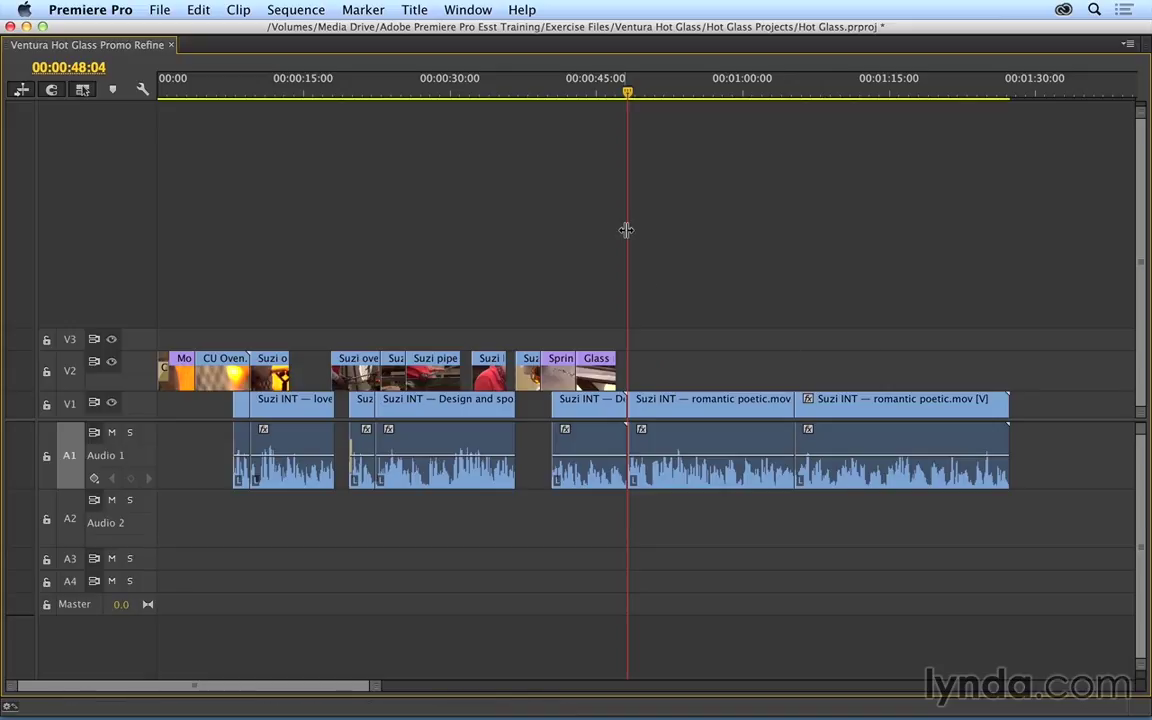
key(equal)
key(equal)
key(equal)
key(equal)
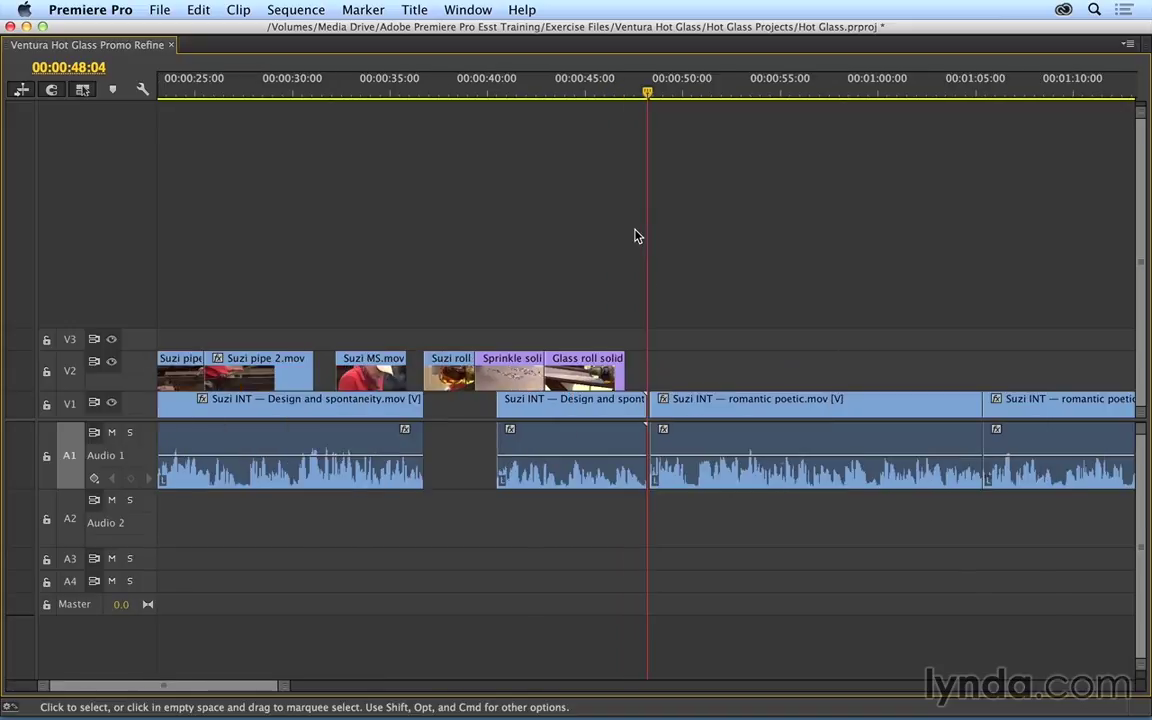
right_click(657, 411)
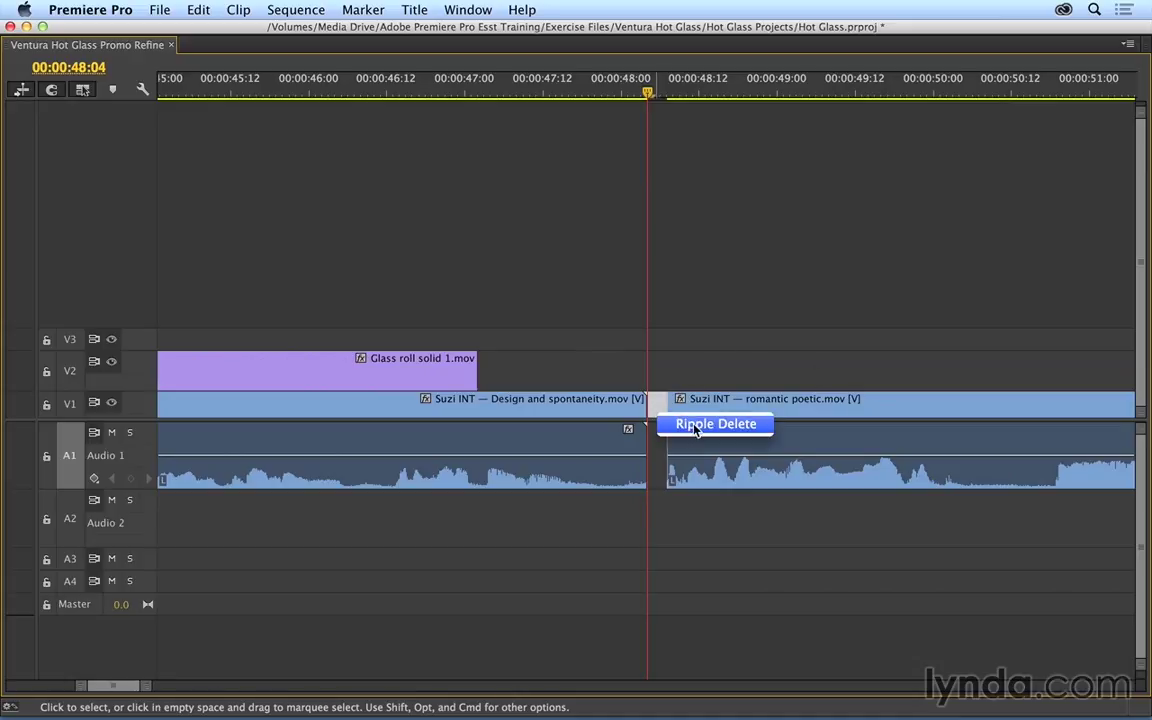
click(697, 427)
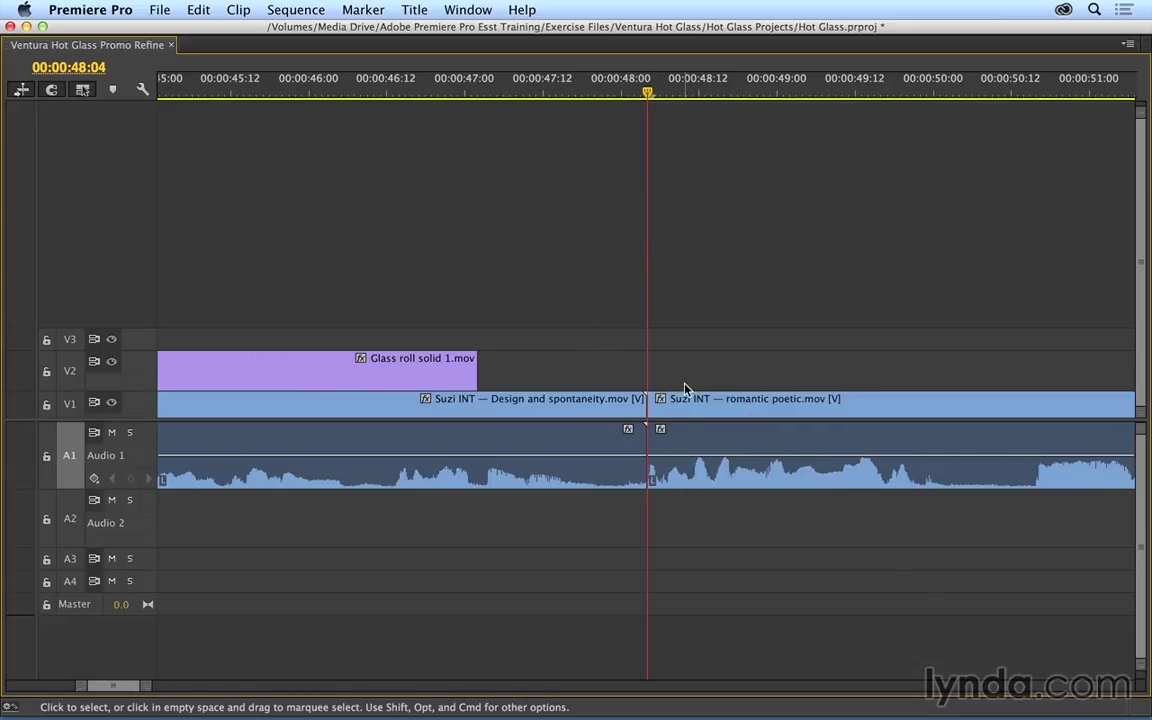
click(576, 92)
key(space)
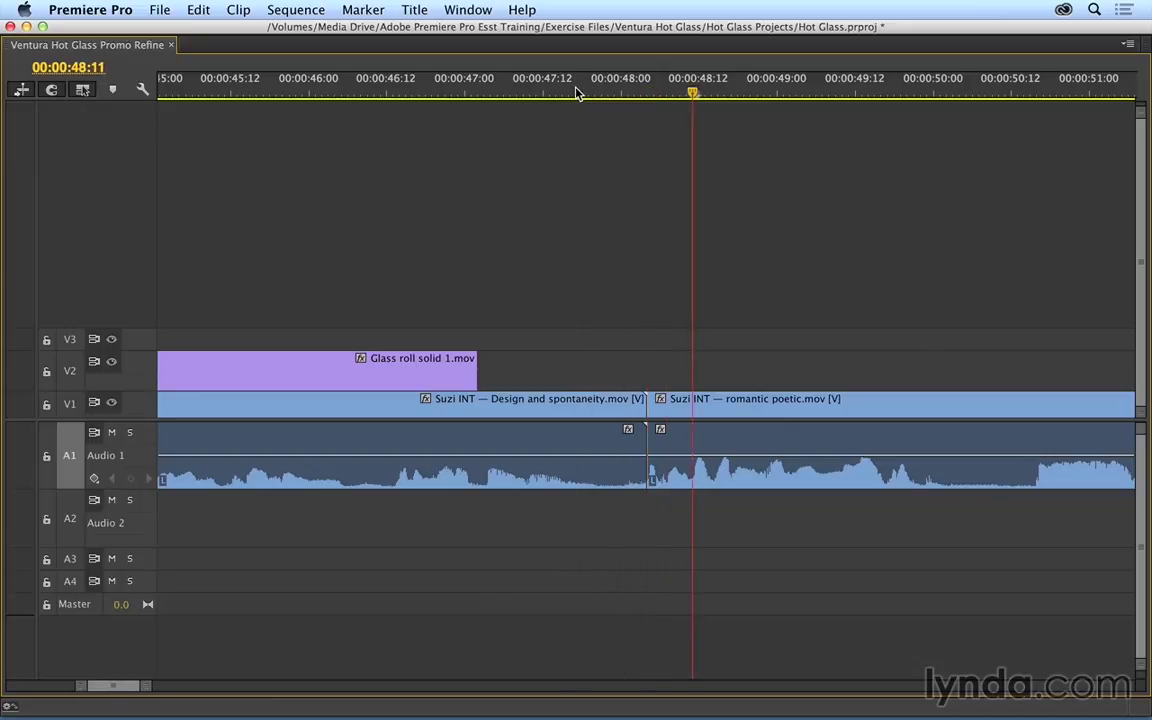
key(space)
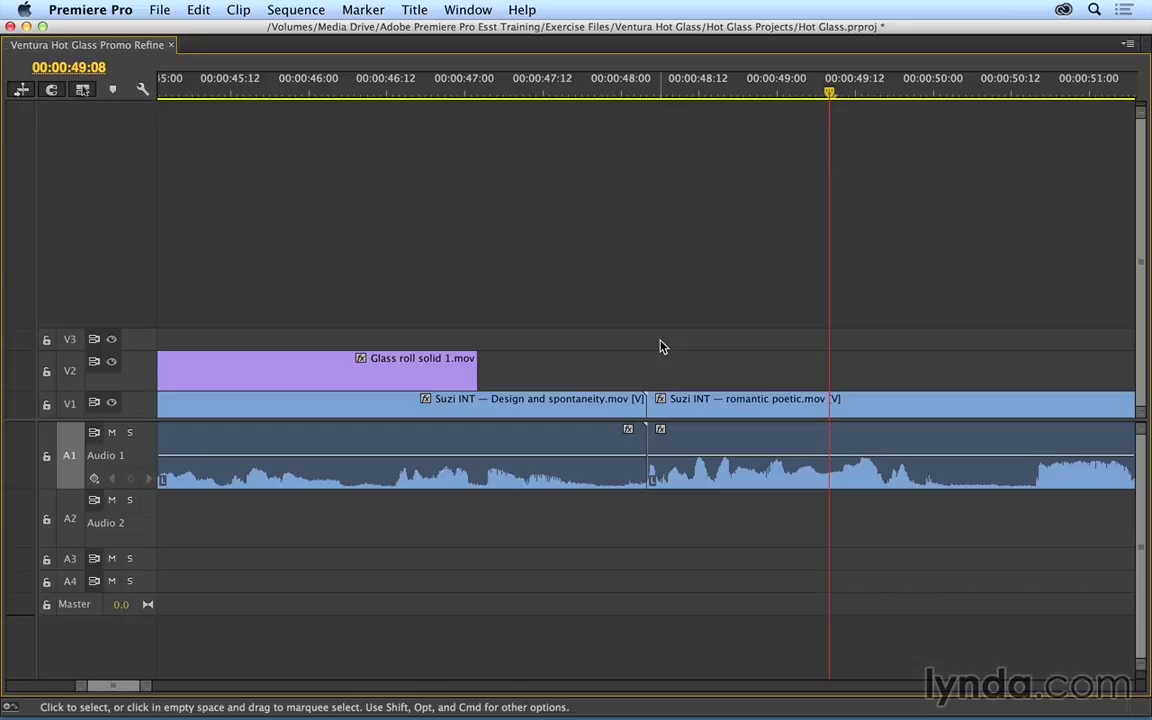
Undo, ripple-extend romantic poetic.mov's start back to close the gap, and play through from 46:14.
key(super+z)
key(minus)
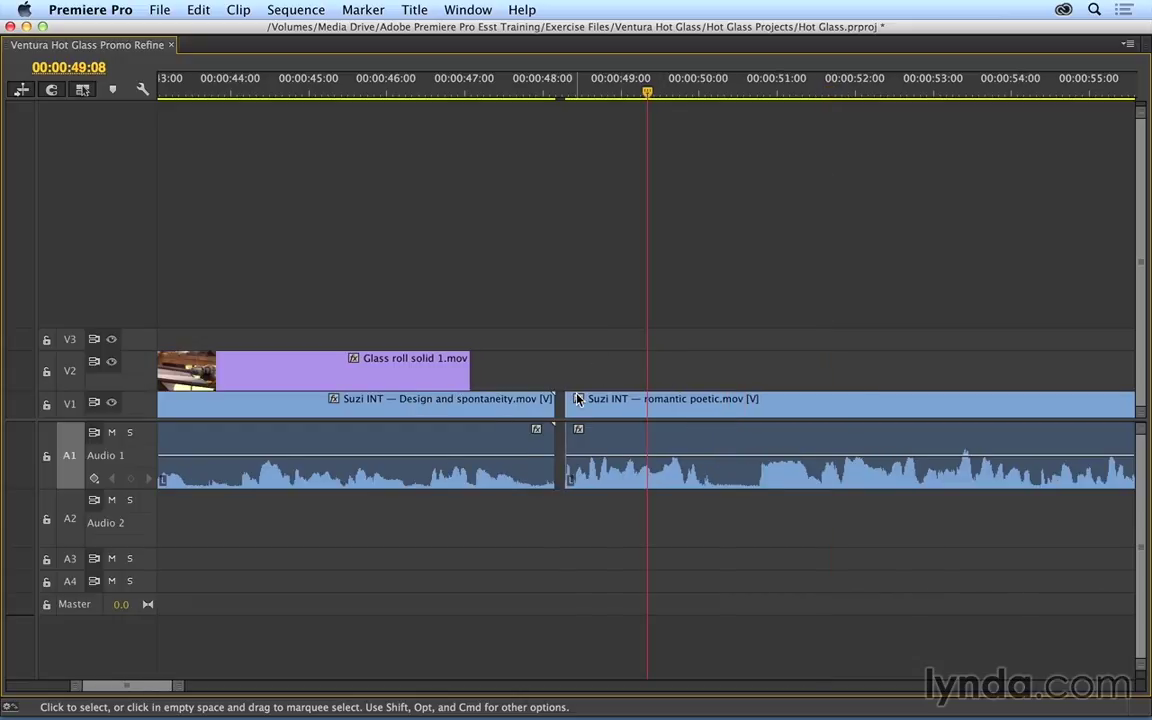
drag(570, 399, 556, 400)
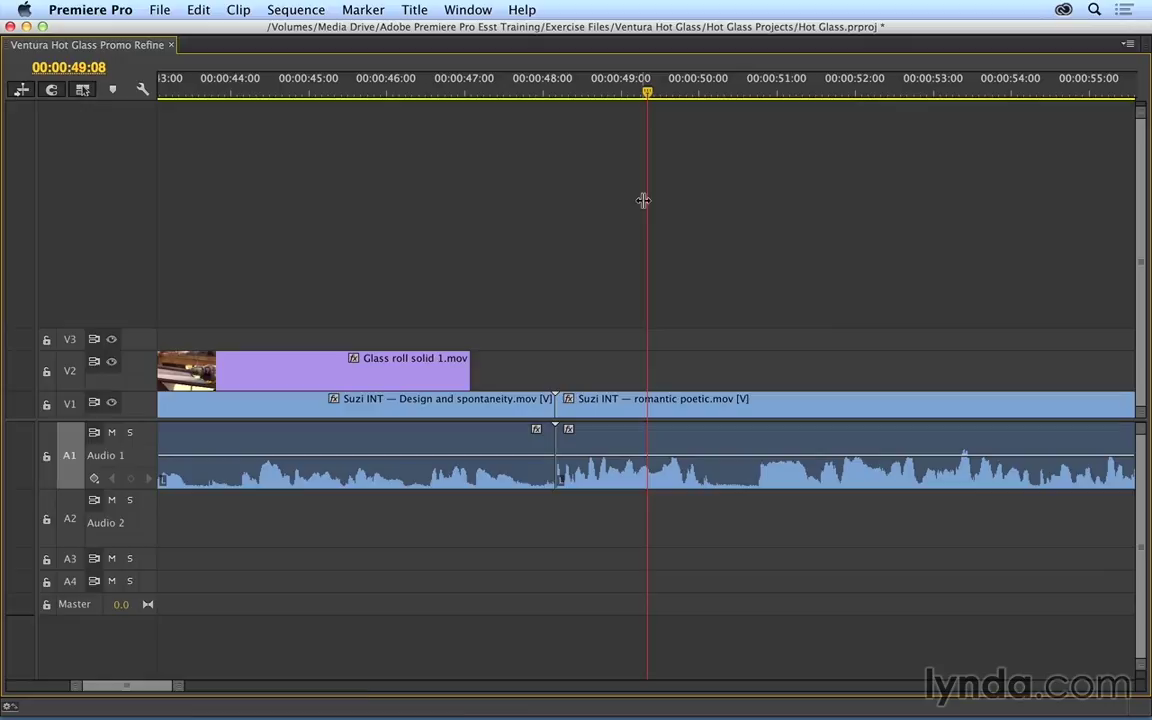
key(minus)
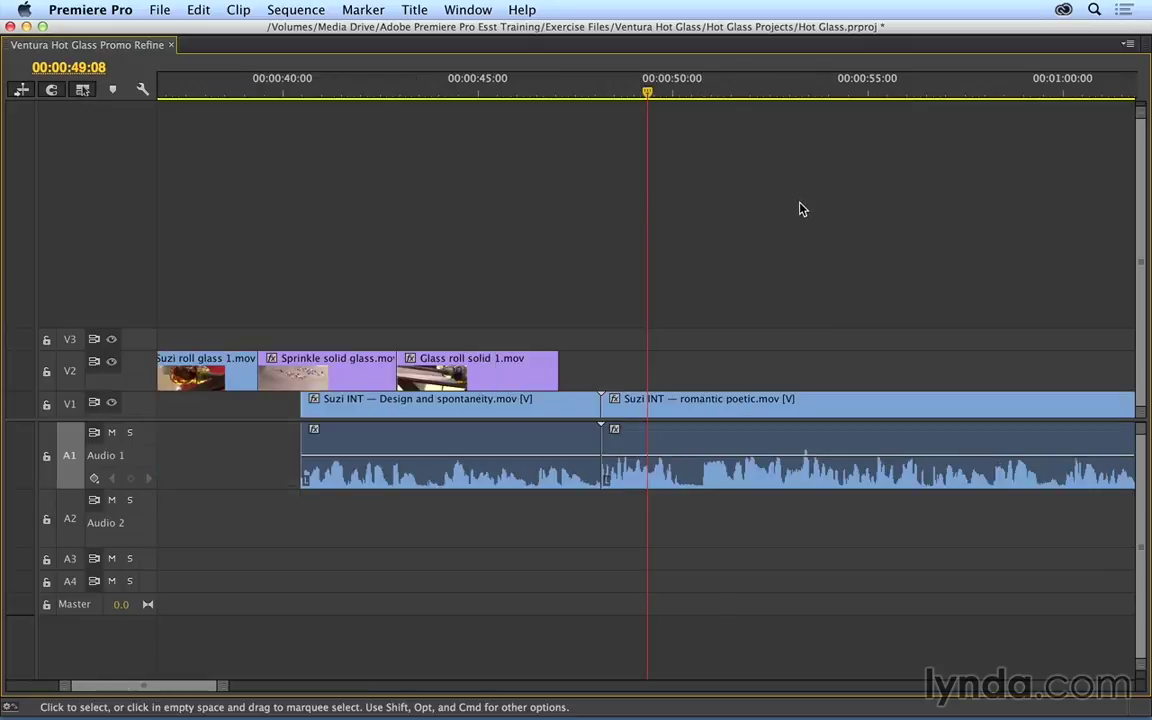
key(minus)
click(613, 92)
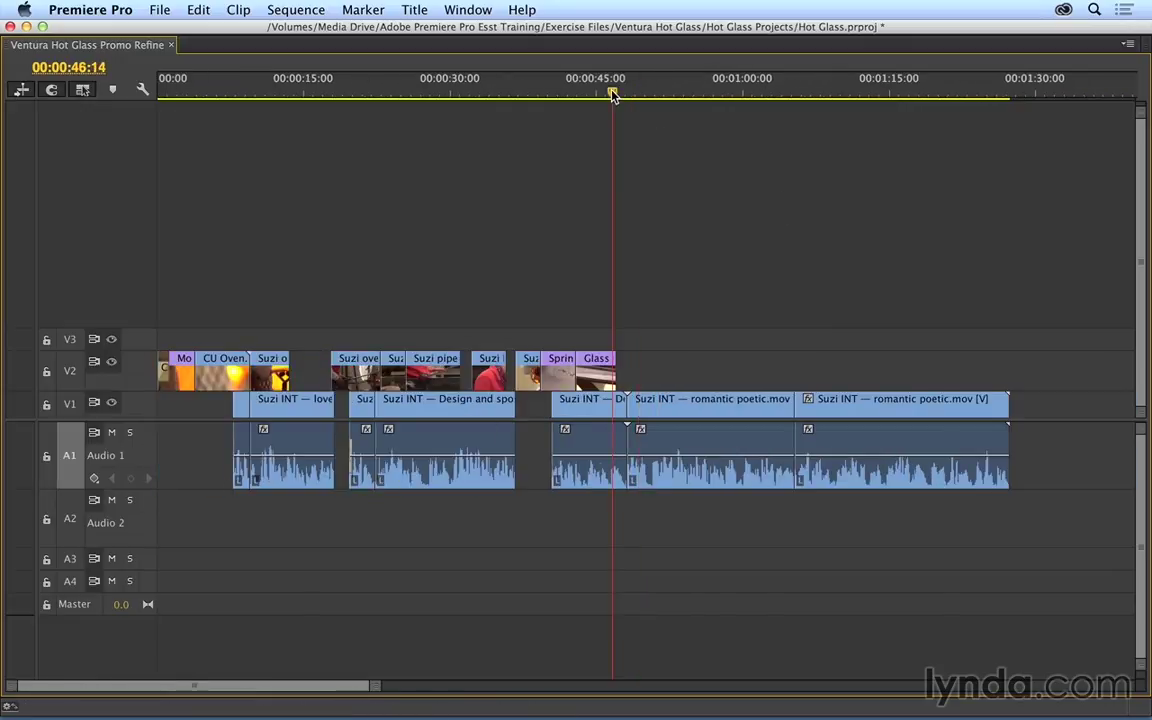
key(space)
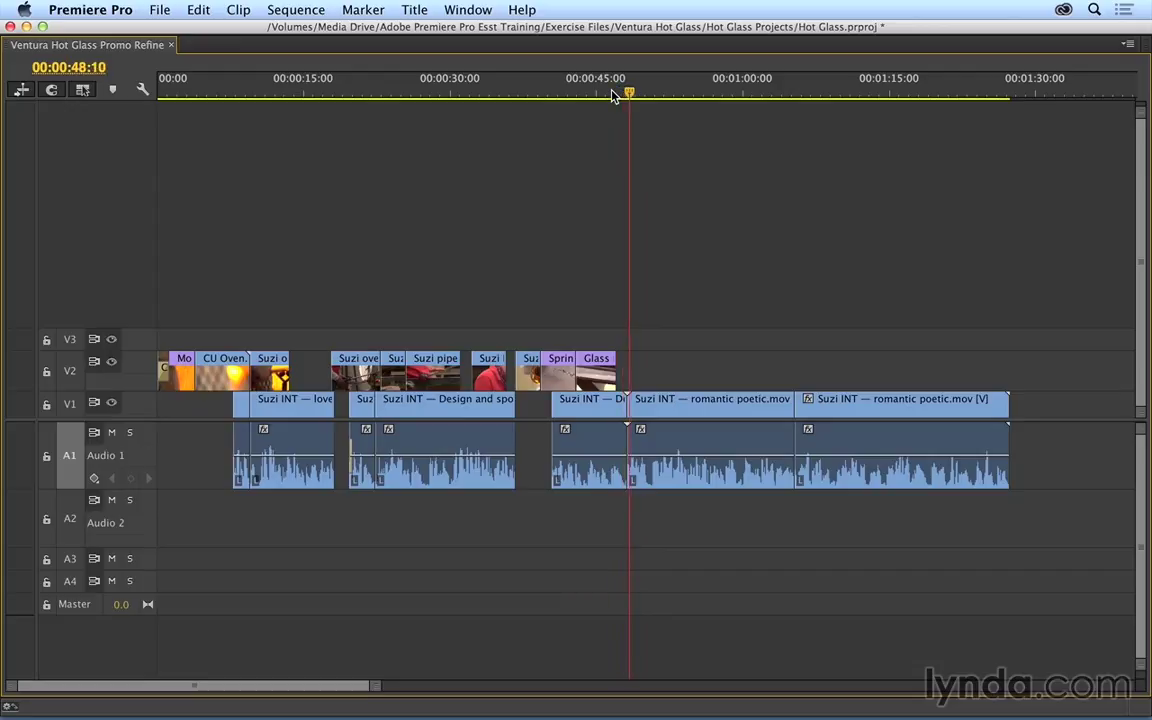
key(space)
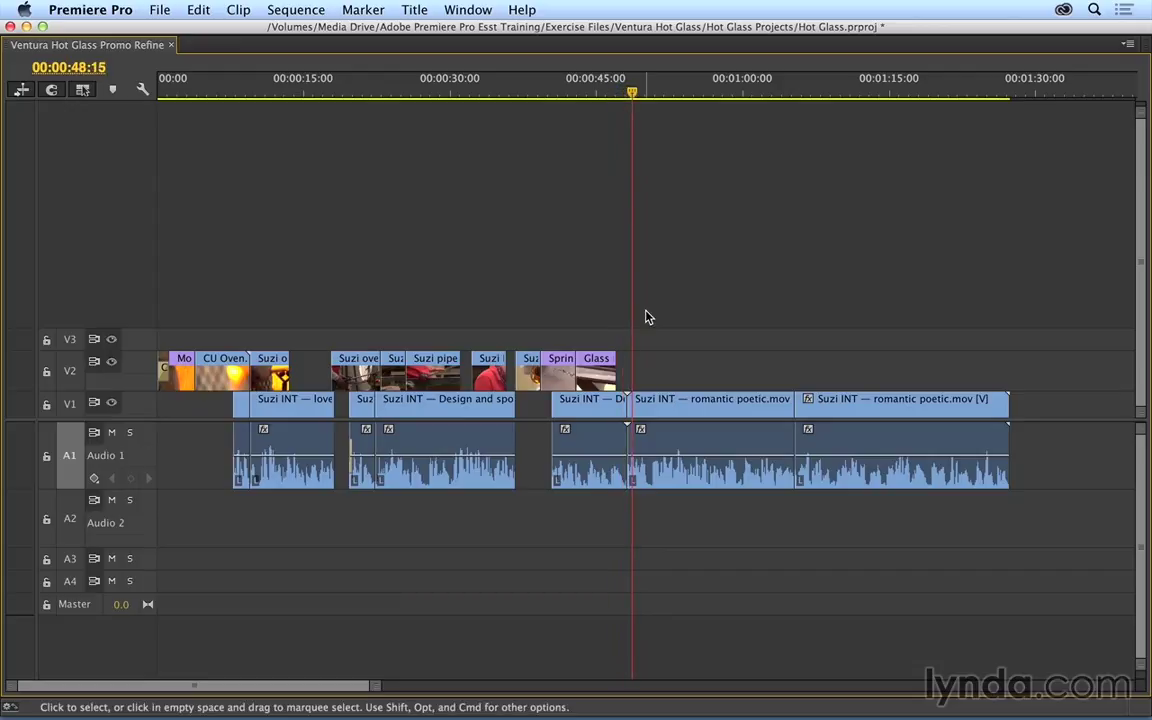
key(shift)
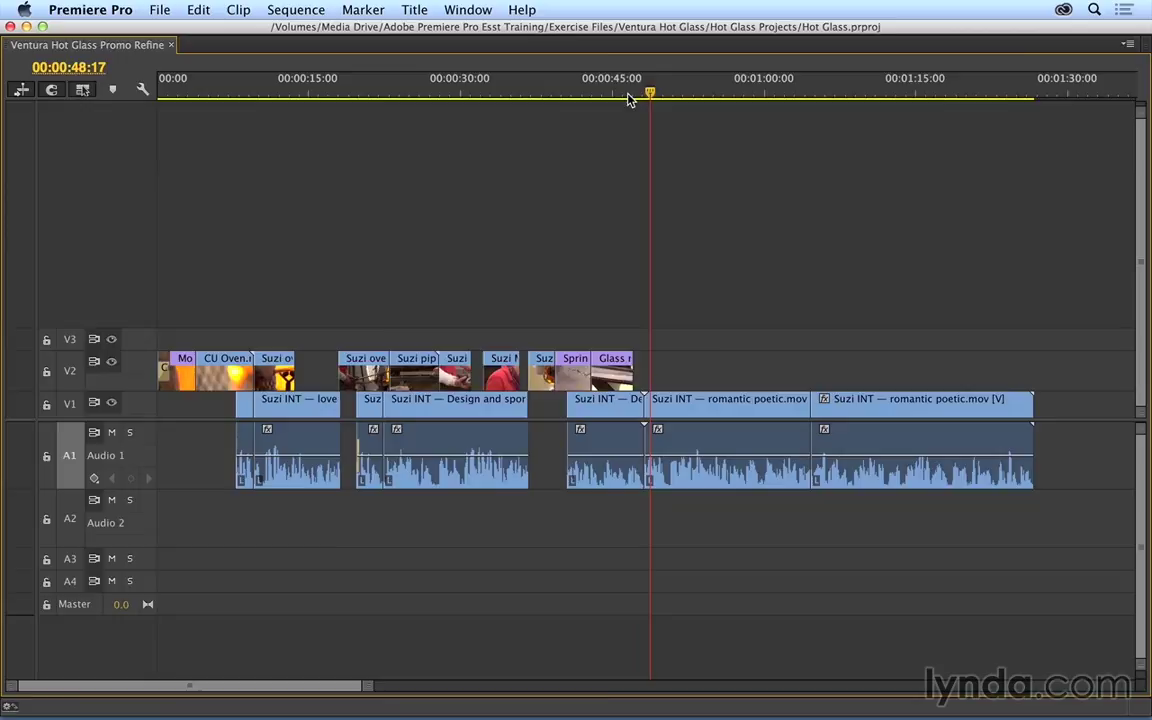
Select the Ripple Edit tool, maximize the timeline, and zoom into the cut near 48 seconds.
key(grave)
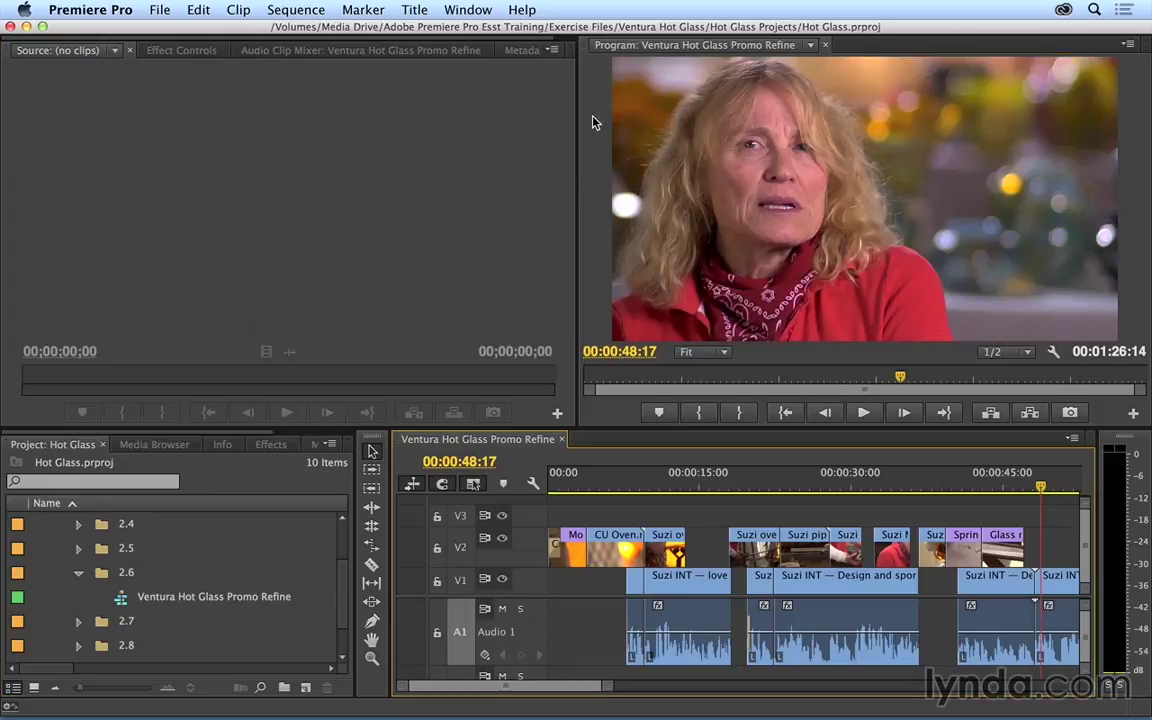
click(370, 510)
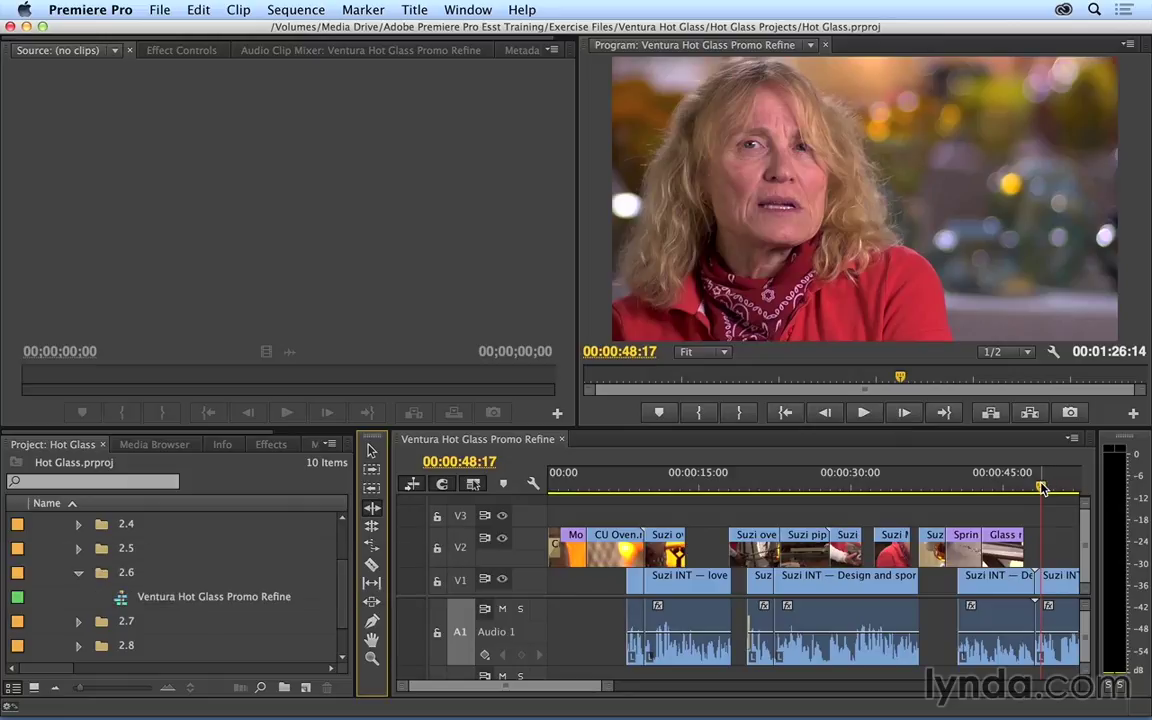
key(grave)
key(equal)
key(equal)
key(equal)
key(equal)
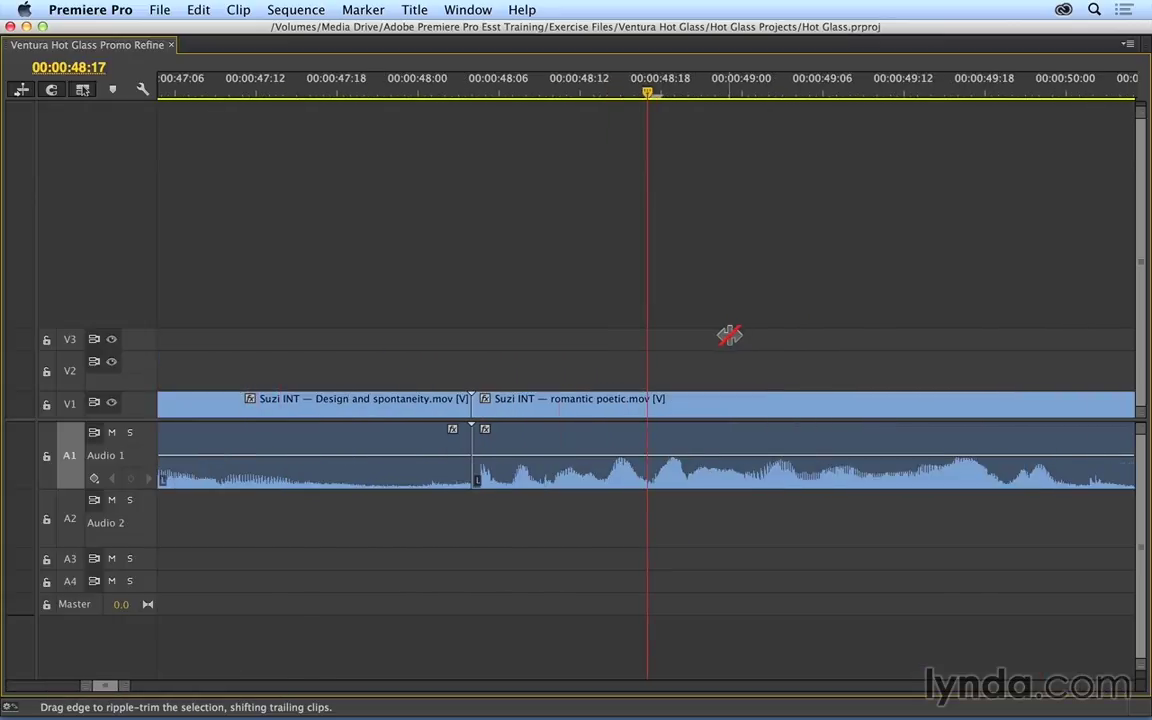
key(equal)
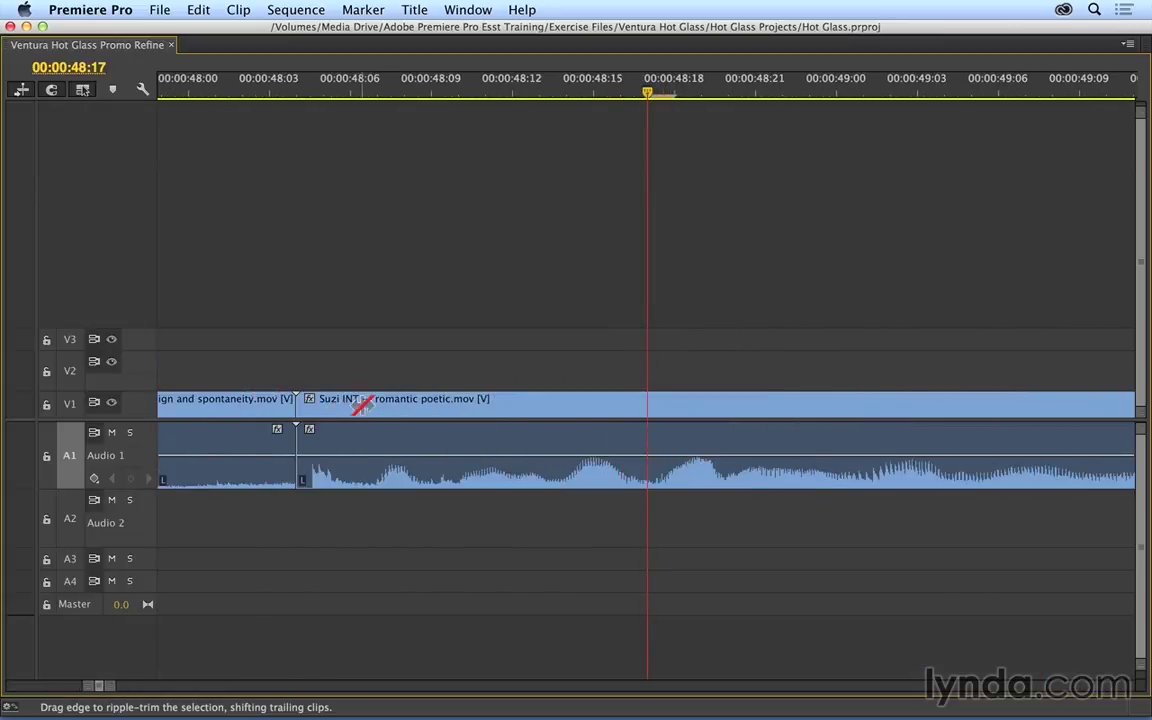
Ripple-trim two frames off romantic poetic's start after Design and spontaneity, then play it back.
click(302, 425)
drag(302, 425, 372, 428)
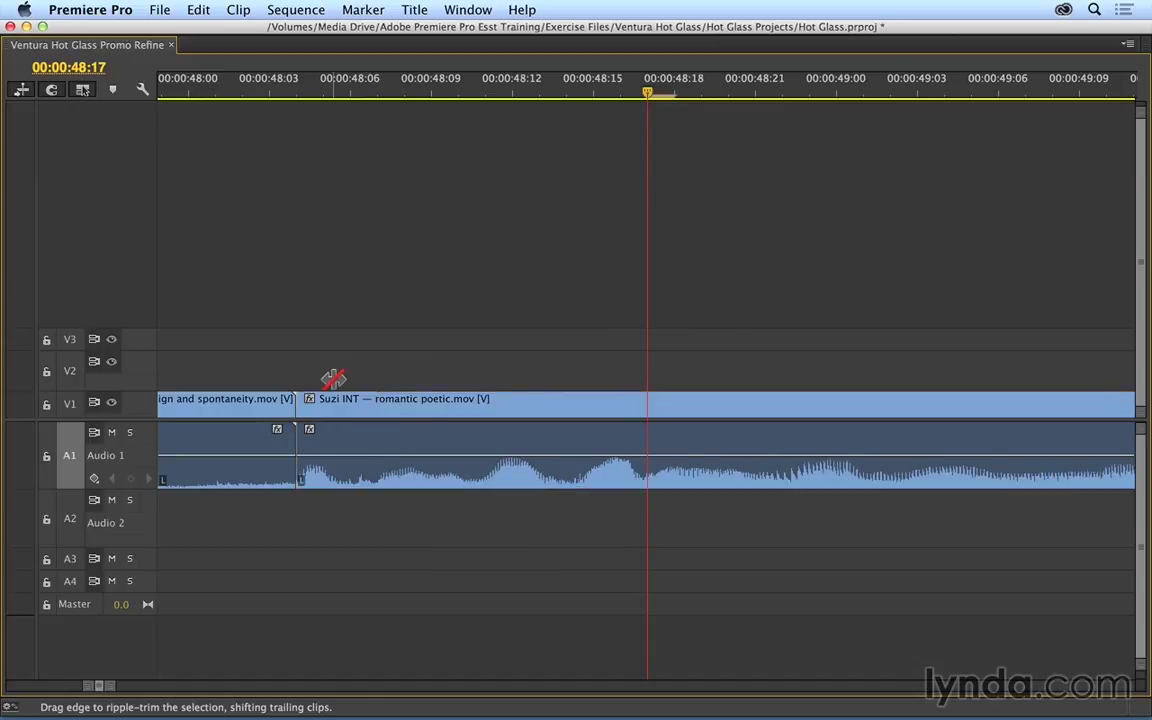
click(208, 93)
key(space)
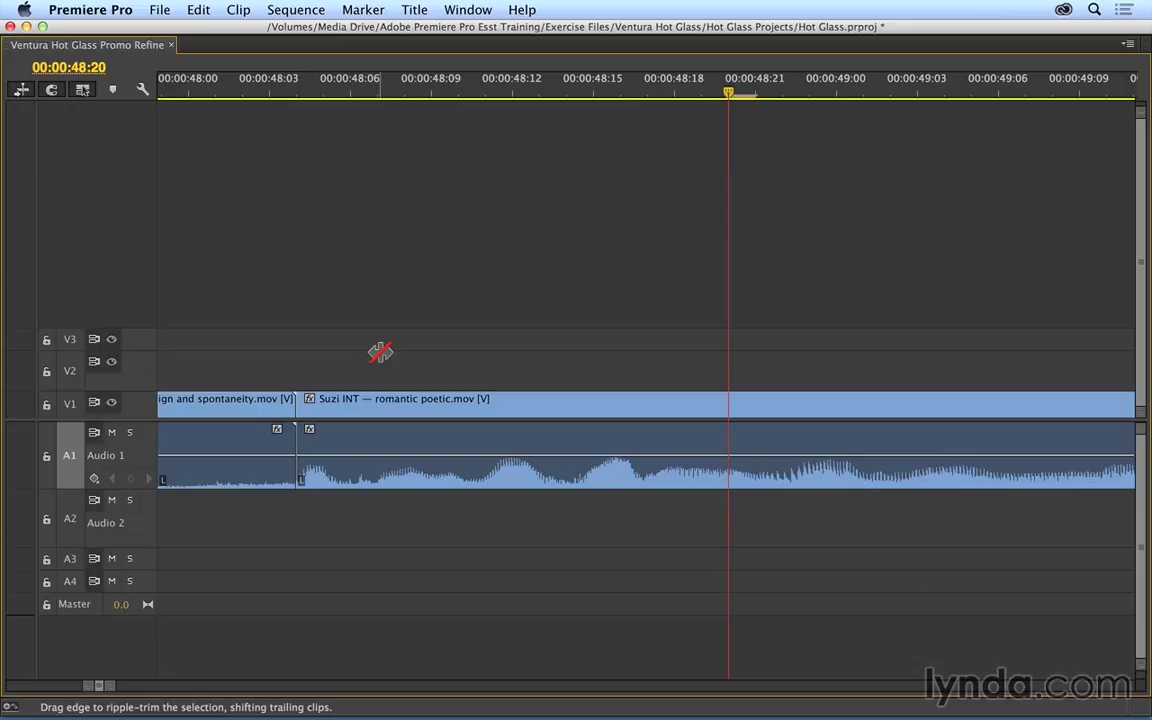
Restore the workspace with the Selection tool, fit the sequence, and play from about 1:01 to the cut-off line.
key(grave)
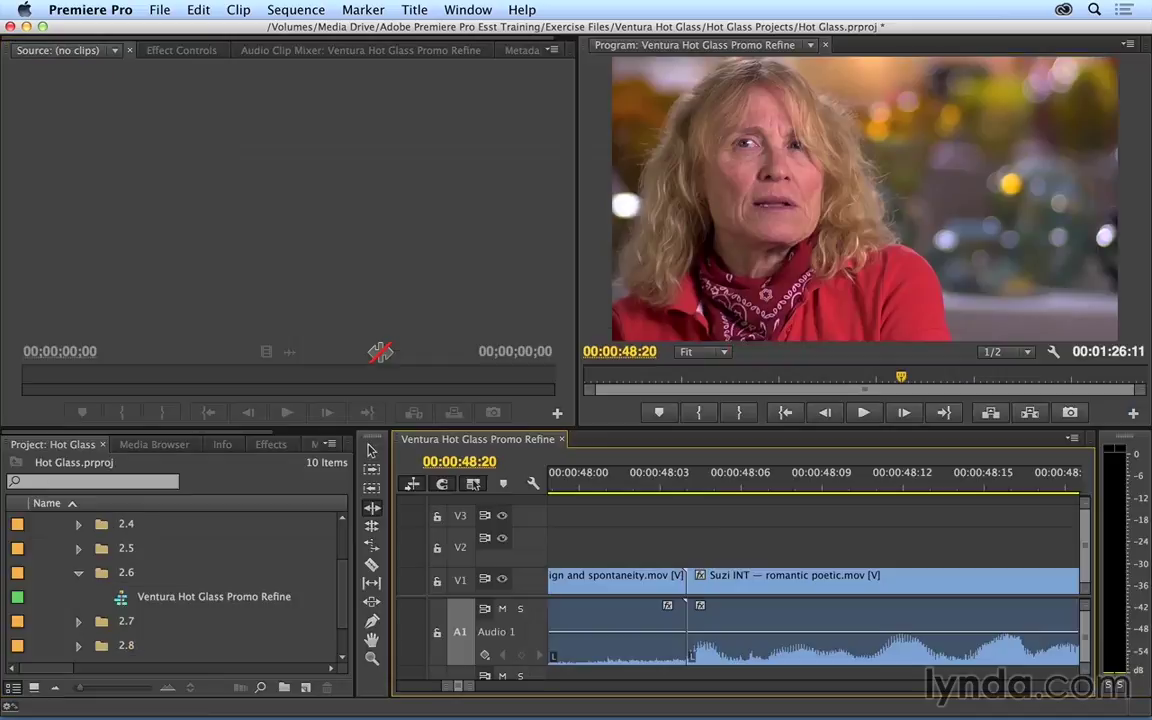
click(372, 452)
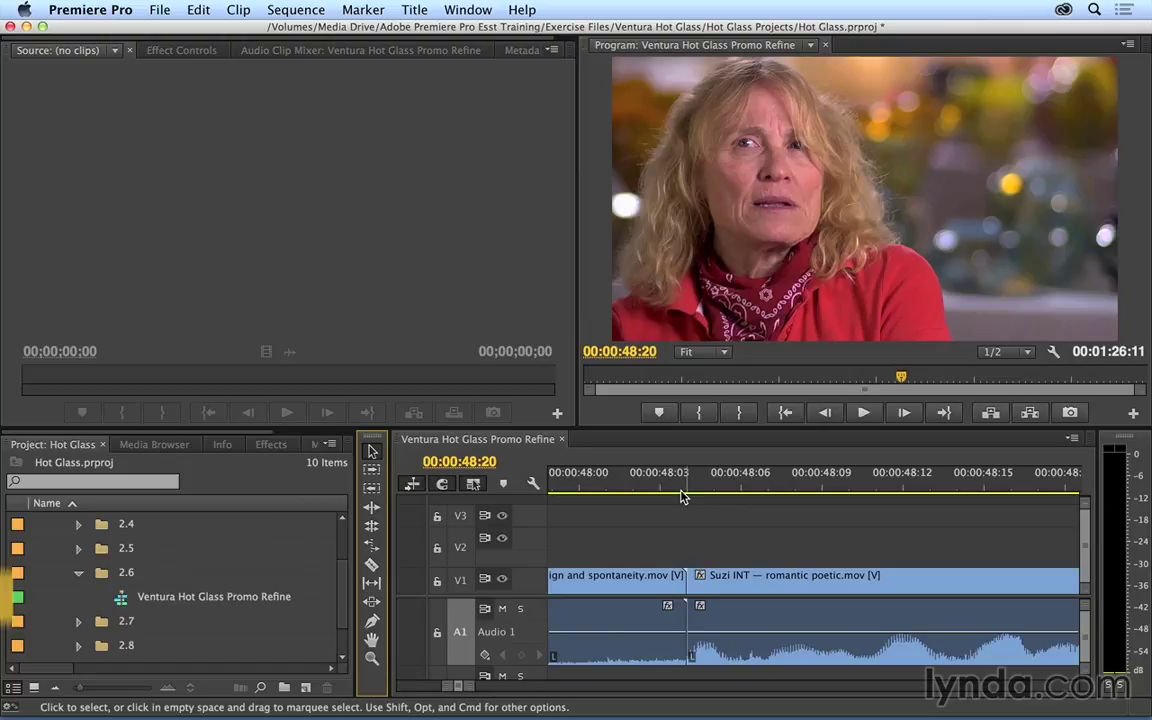
key(backslash)
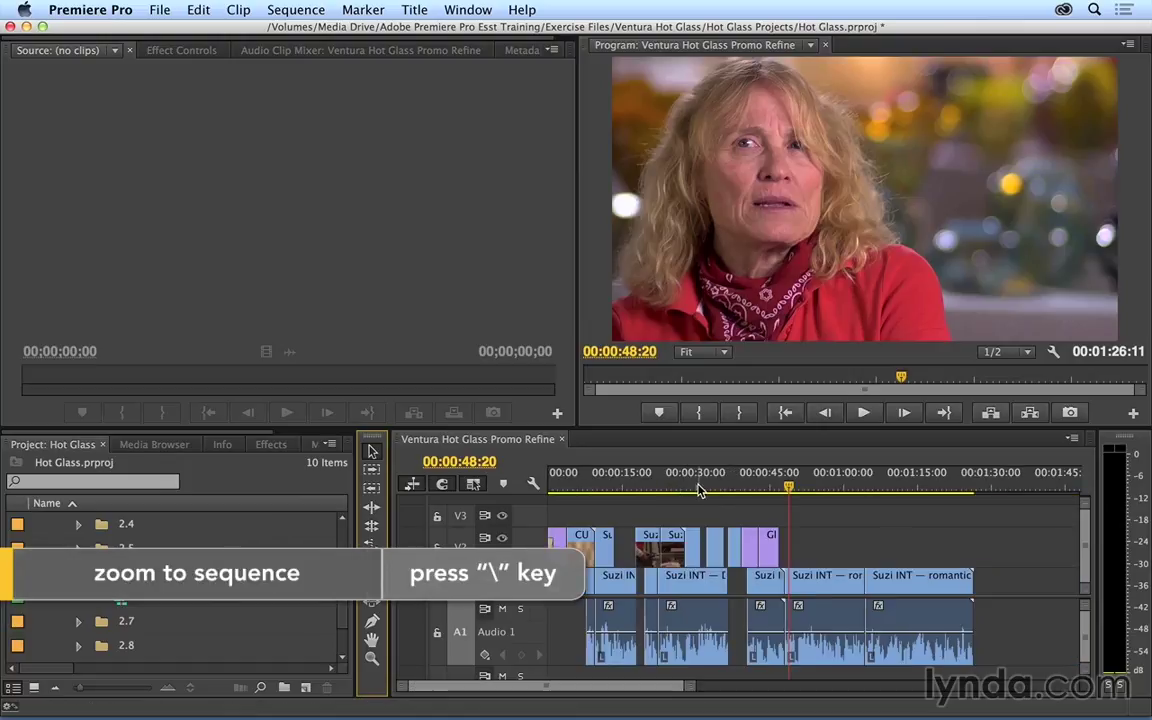
click(853, 490)
key(equal)
key(equal)
key(equal)
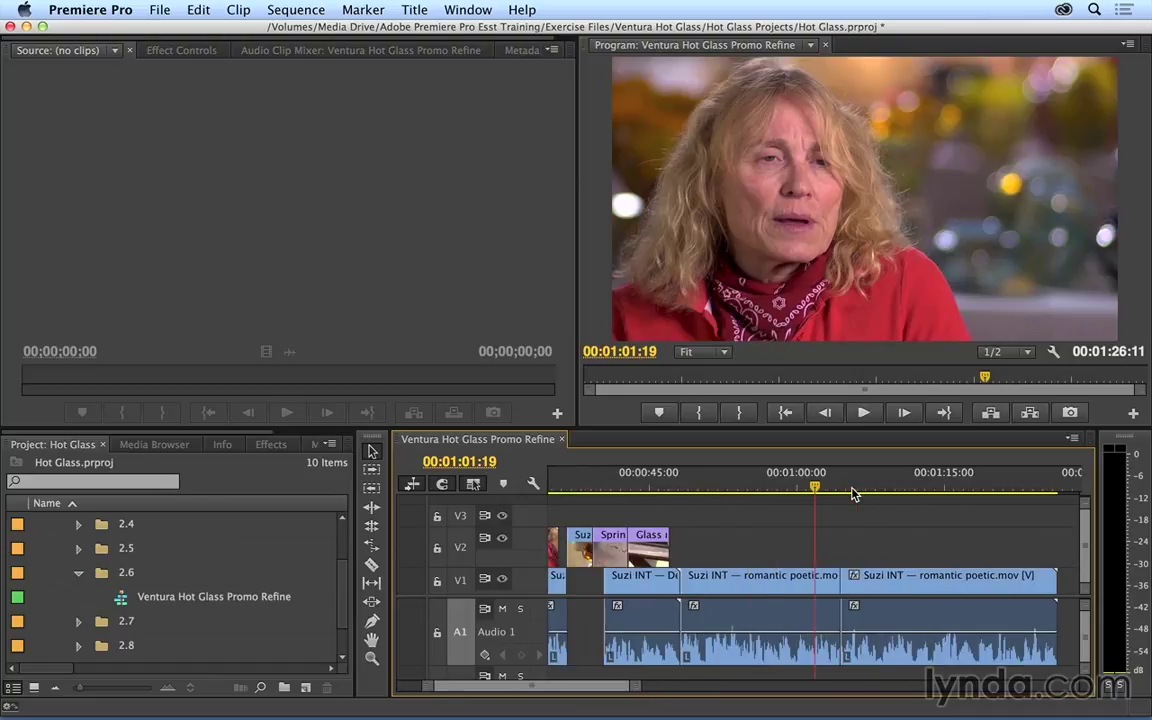
key(space)
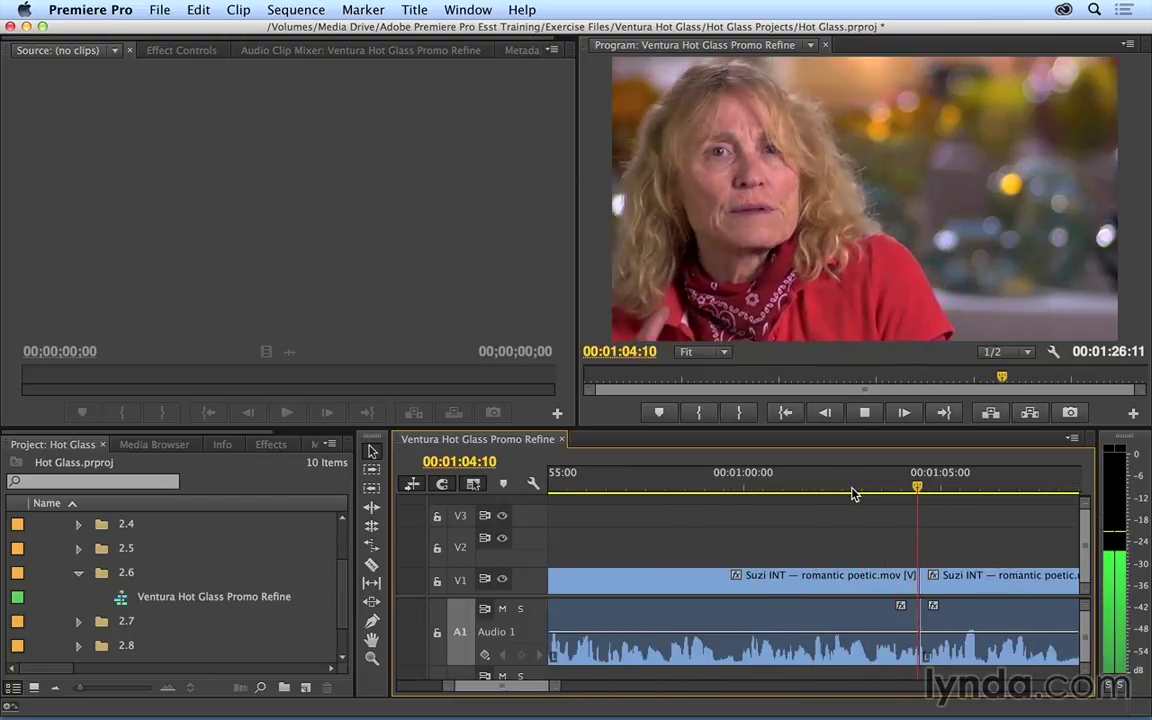
key(space)
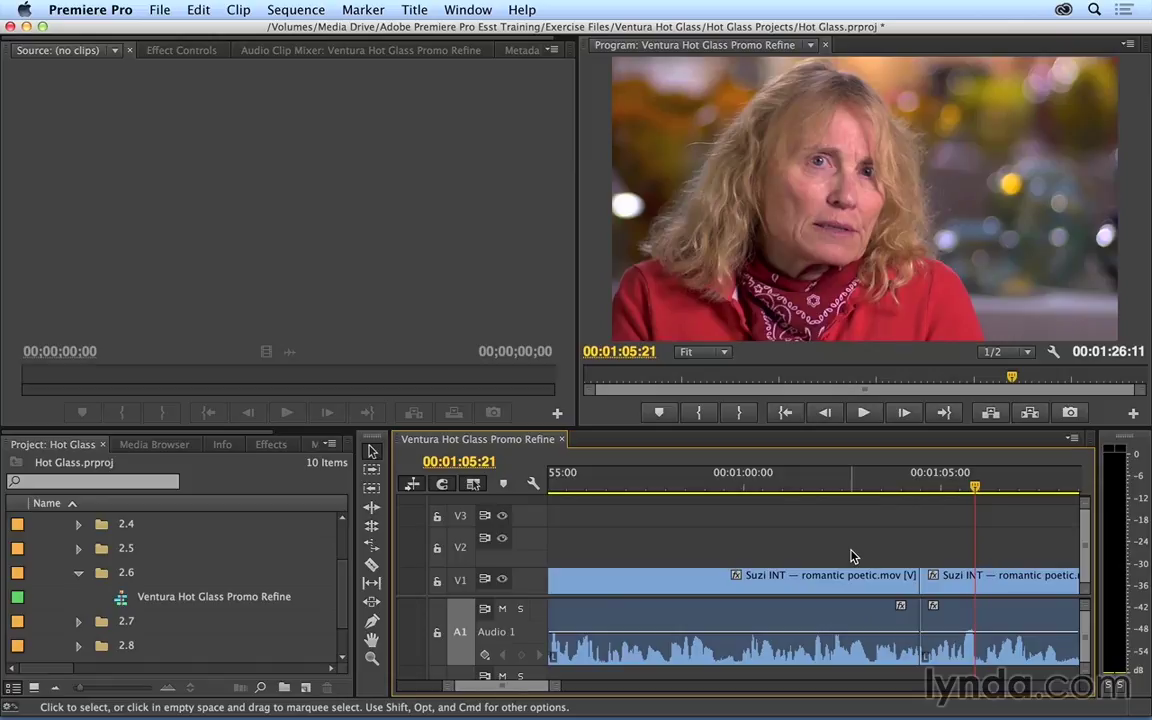
Ripple-extend the first romantic poetic clip about 21 frames past the cut-off line and play it back.
key(b)
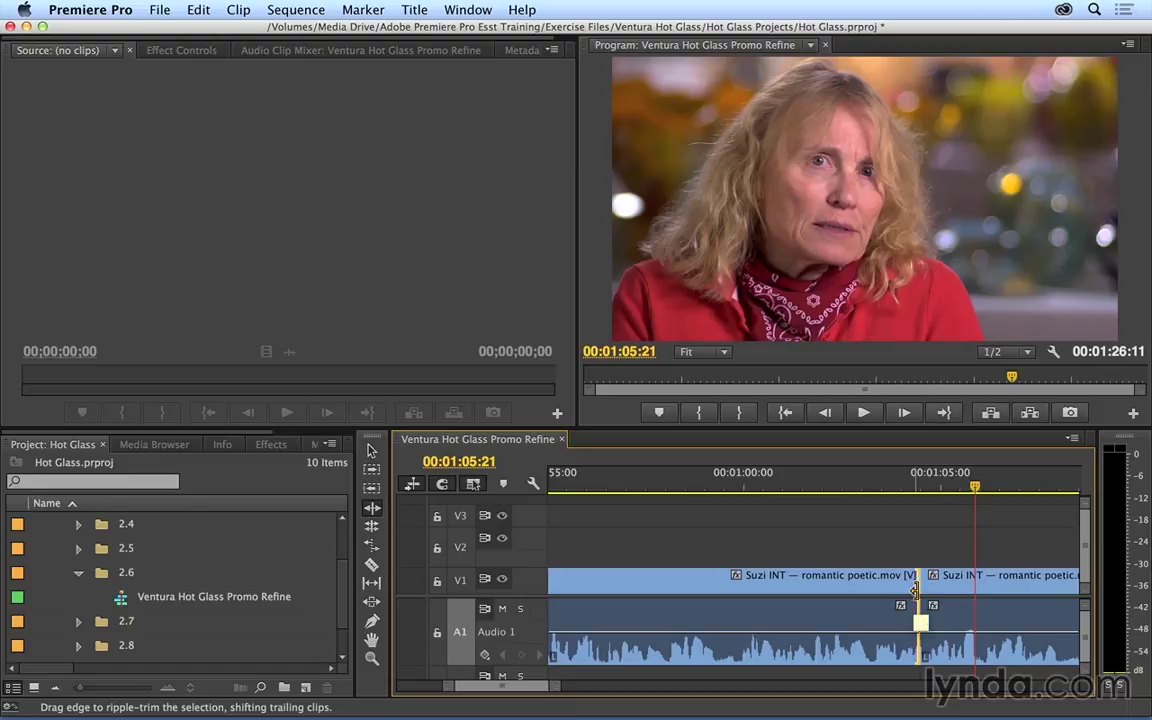
drag(913, 590, 950, 586)
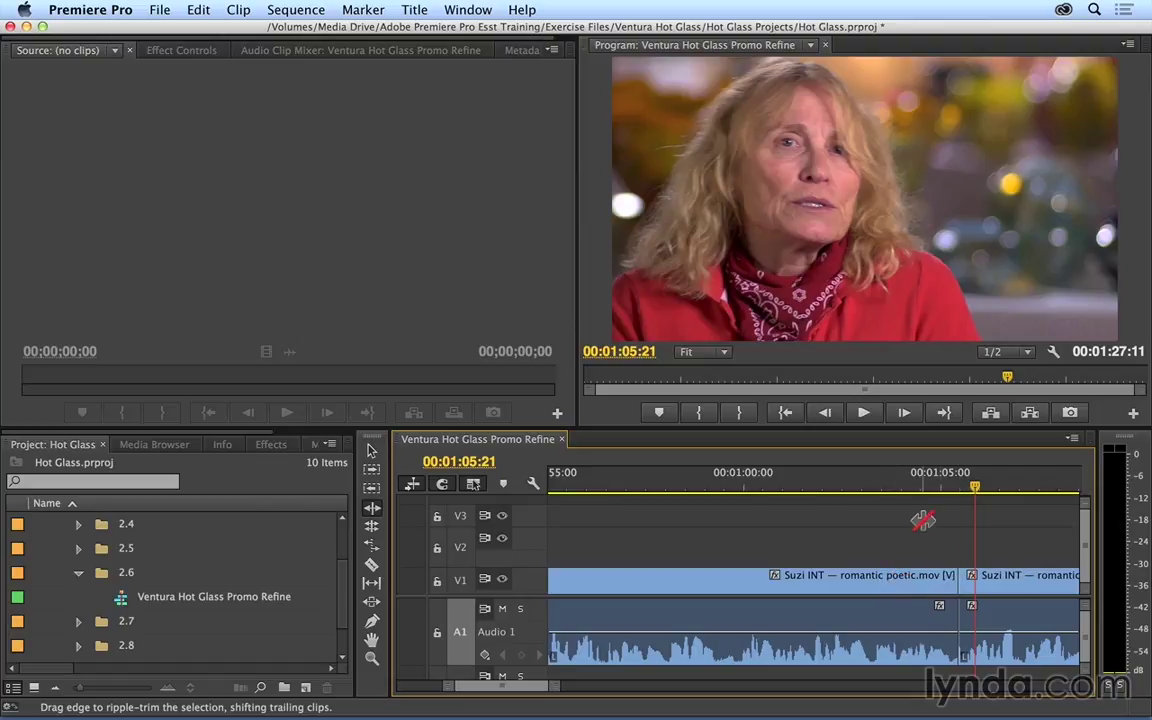
click(912, 490)
key(space)
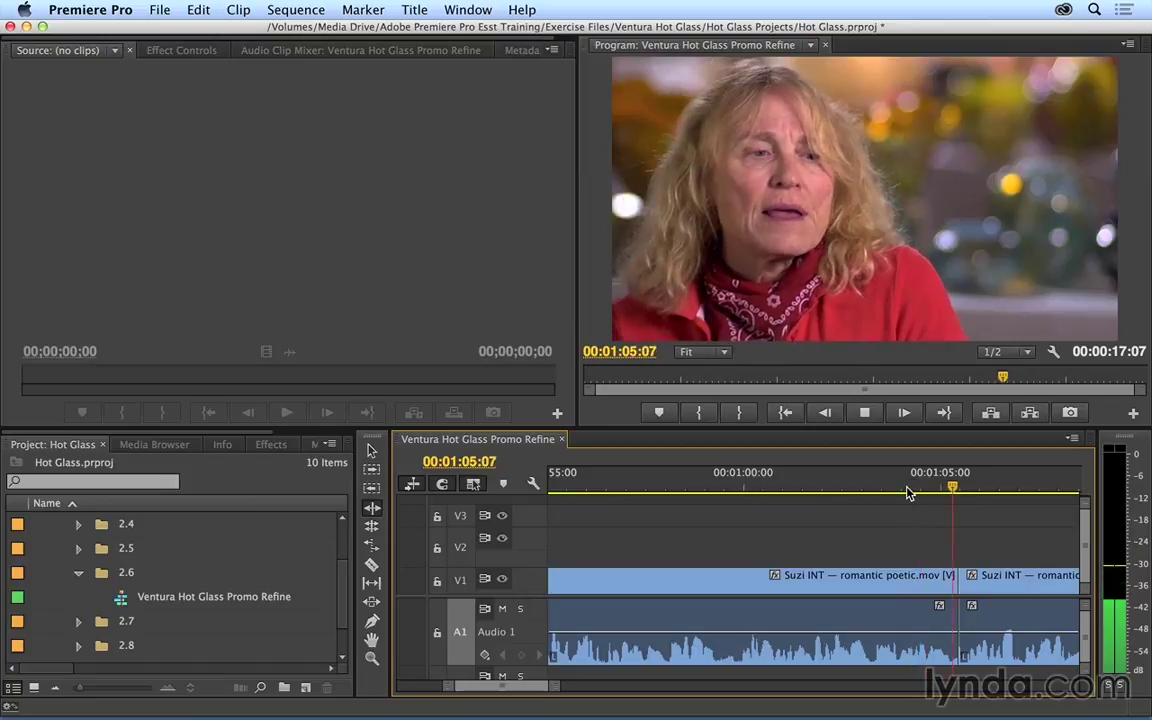
key(space)
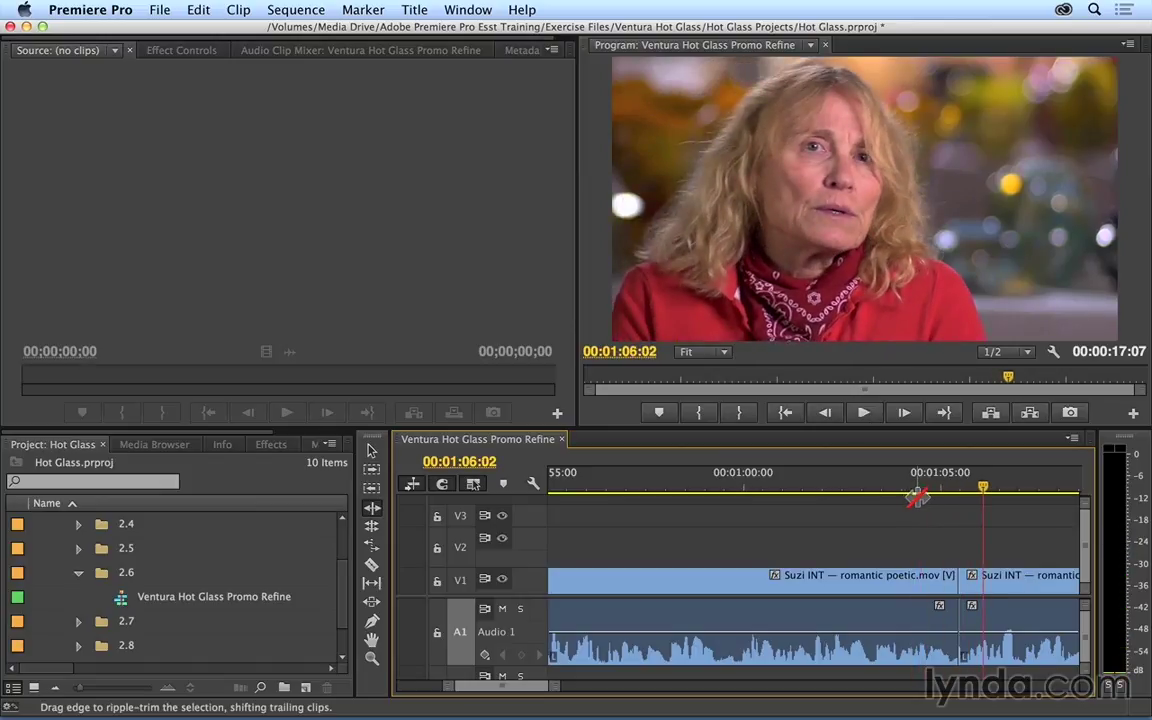
Ripple-trim a few frames back off the extended clip and replay the cut.
click(955, 604)
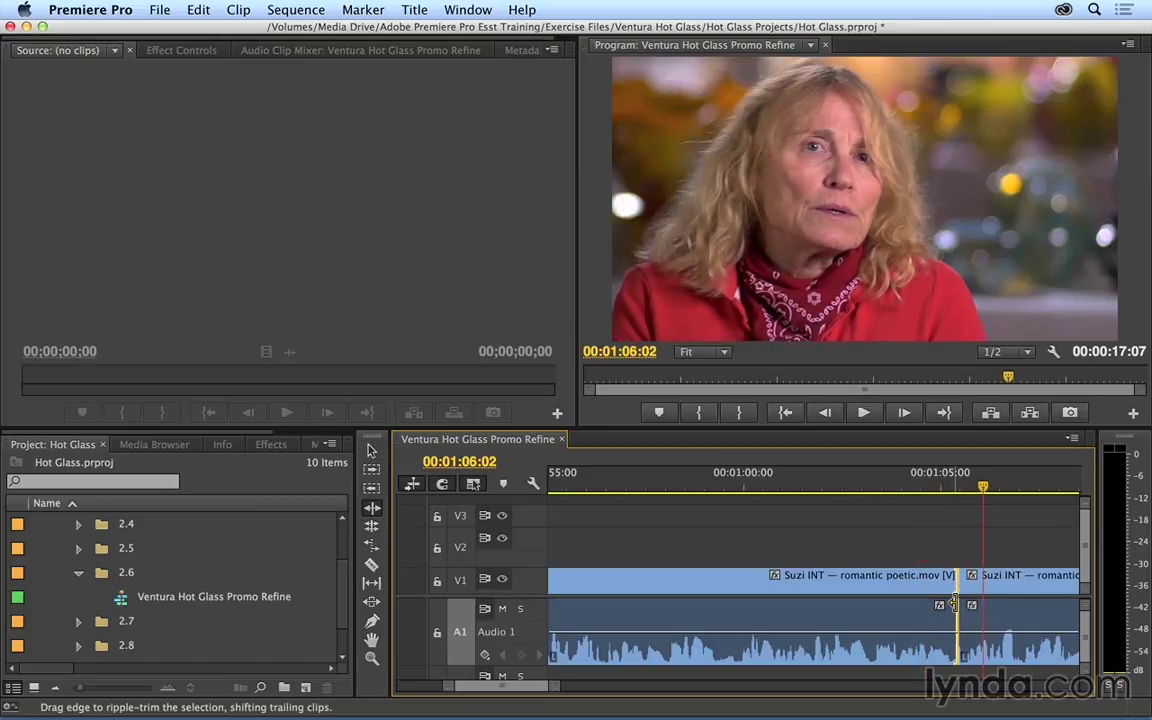
drag(955, 604, 948, 604)
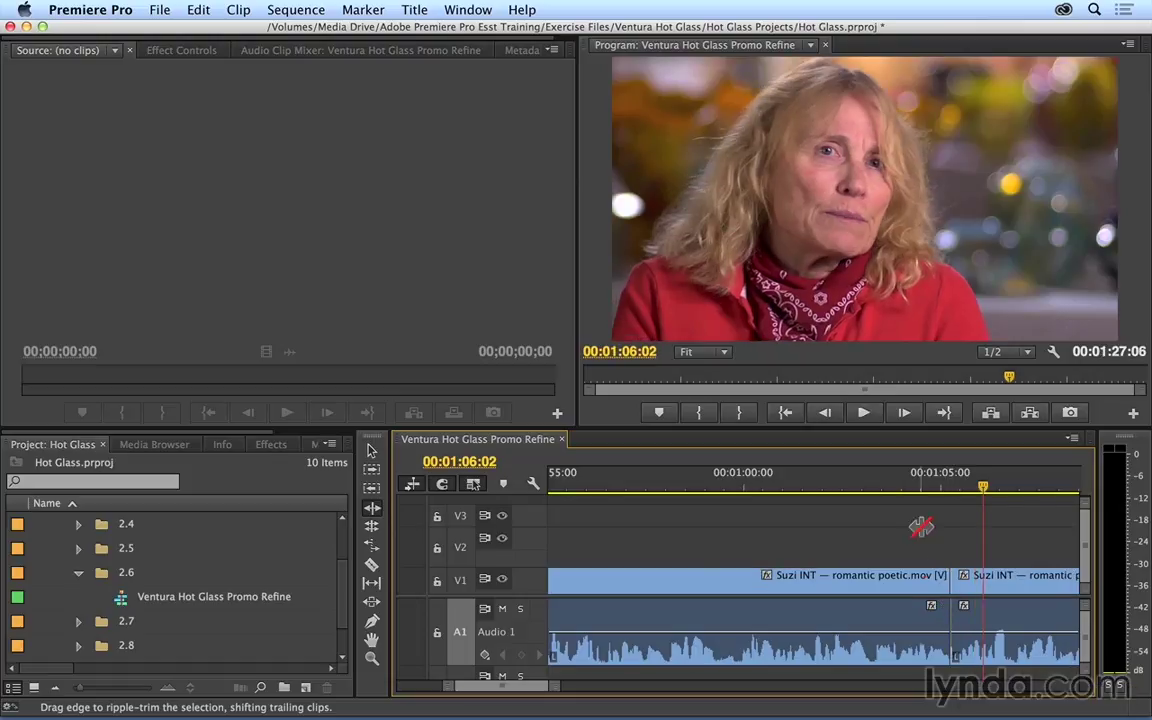
click(901, 484)
key(space)
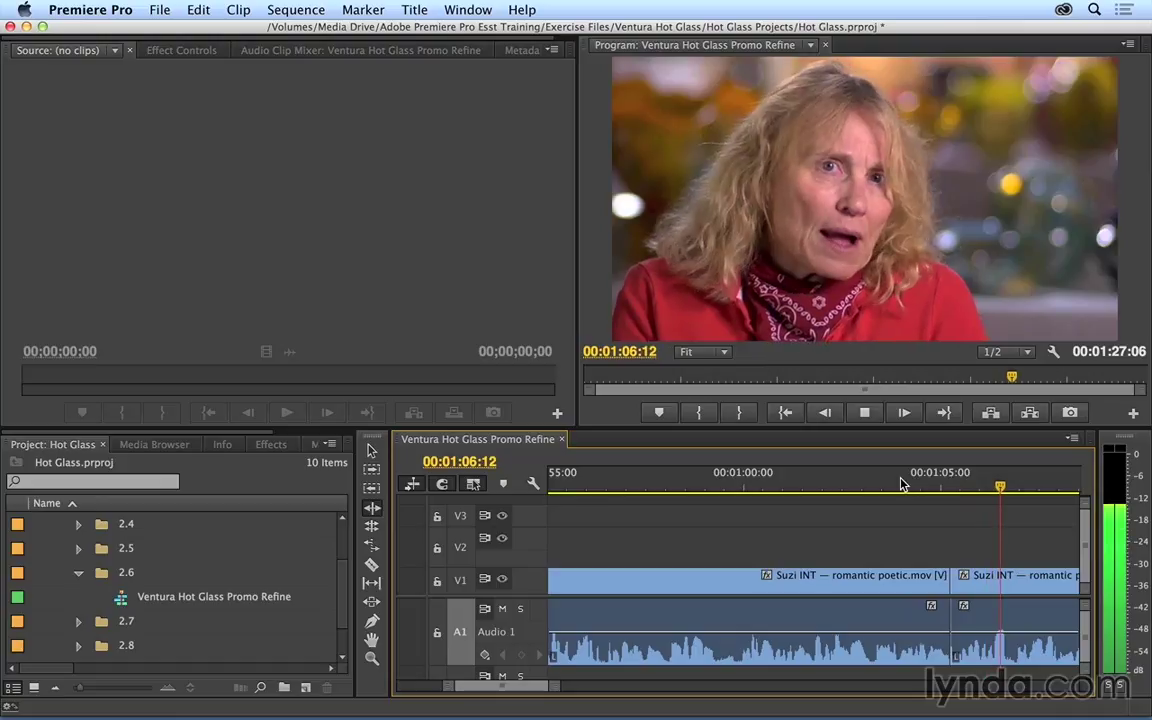
key(space)
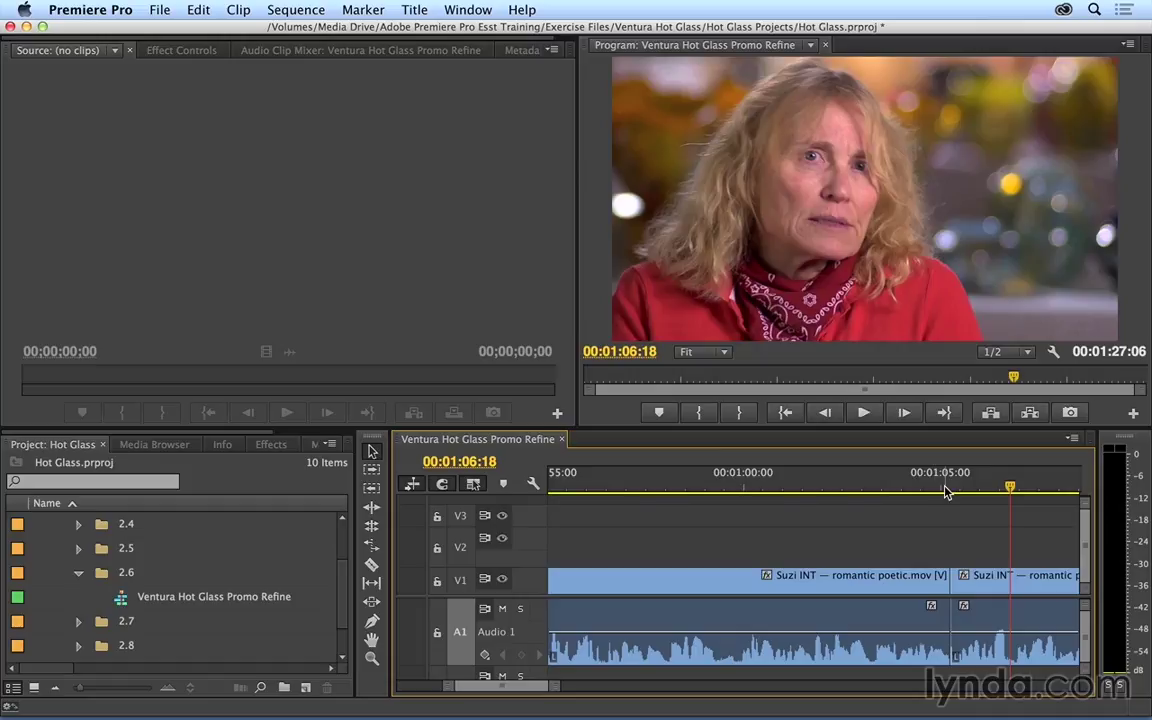
Fit the whole sequence and play the glassblowing B-roll from about 0:20 to 0:29.
key(backslash)
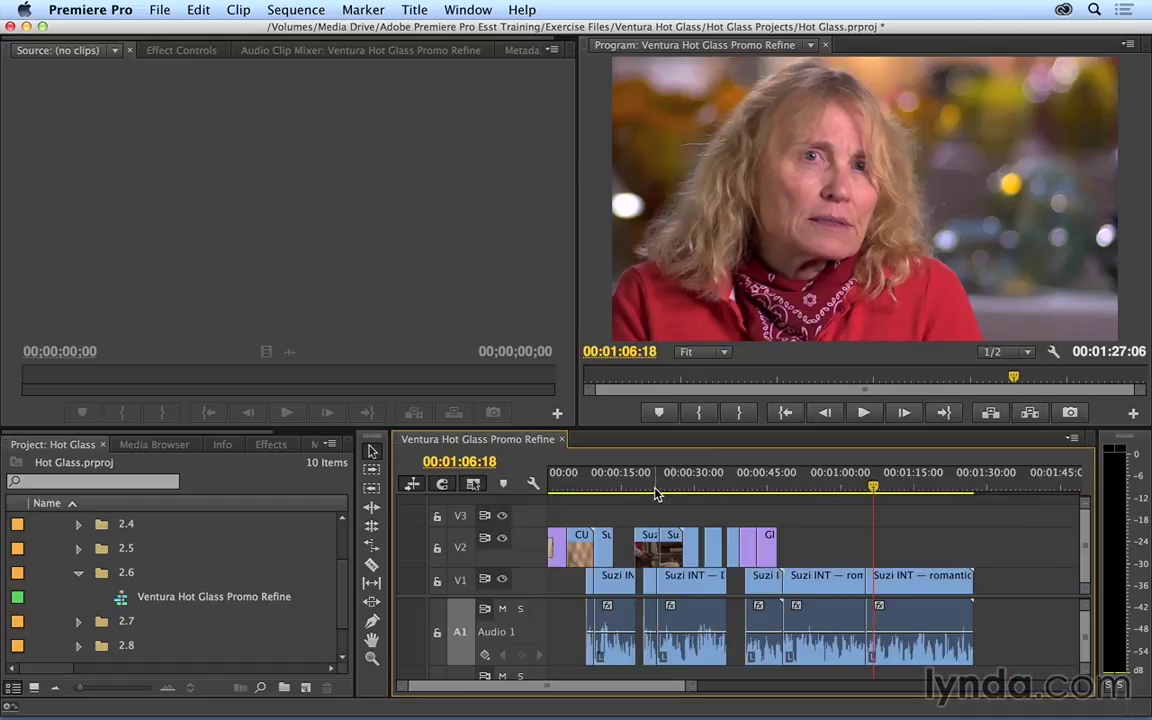
click(647, 486)
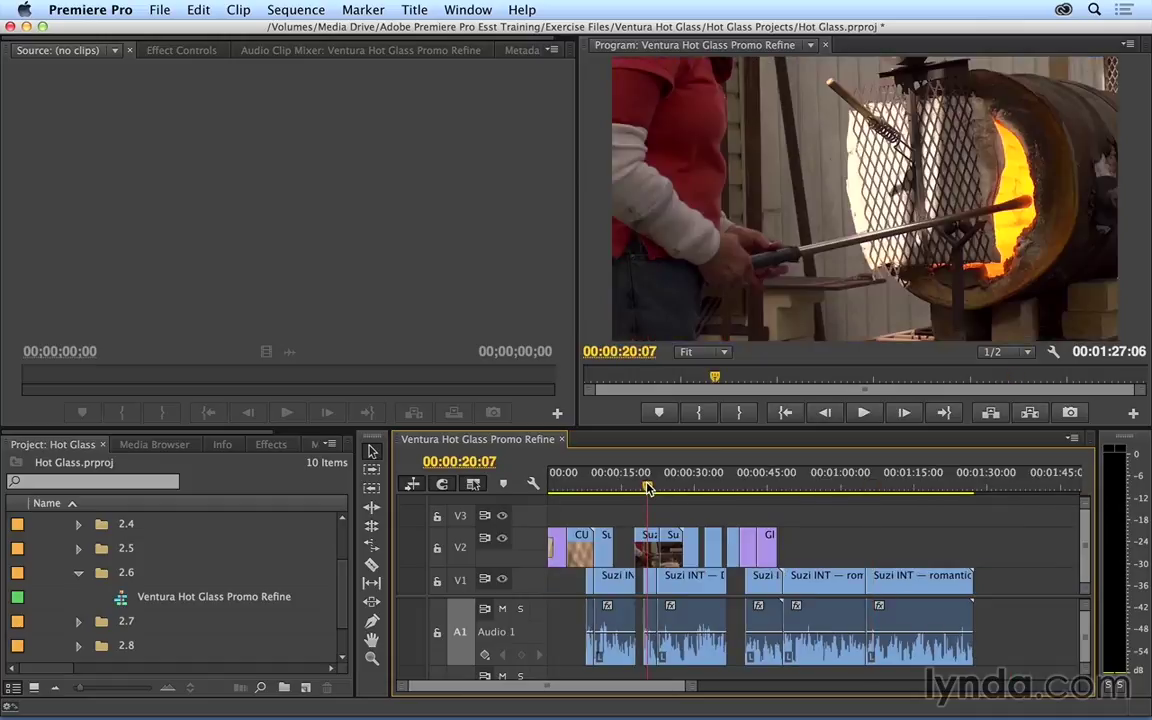
key(space)
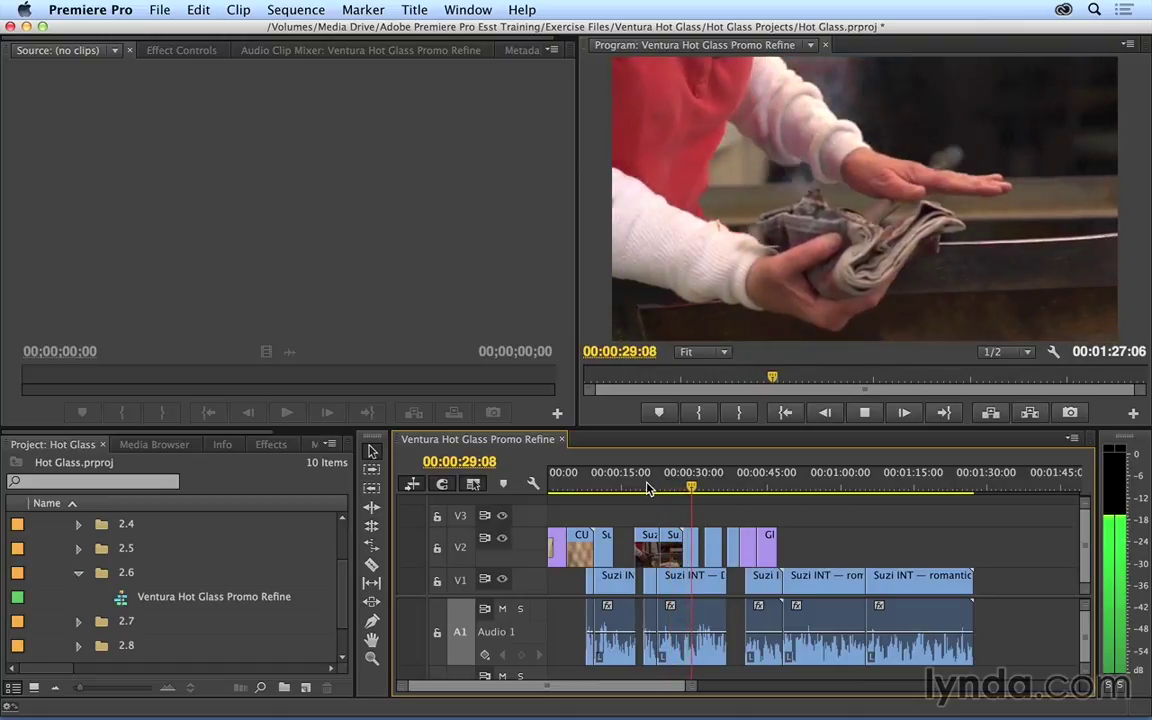
key(space)
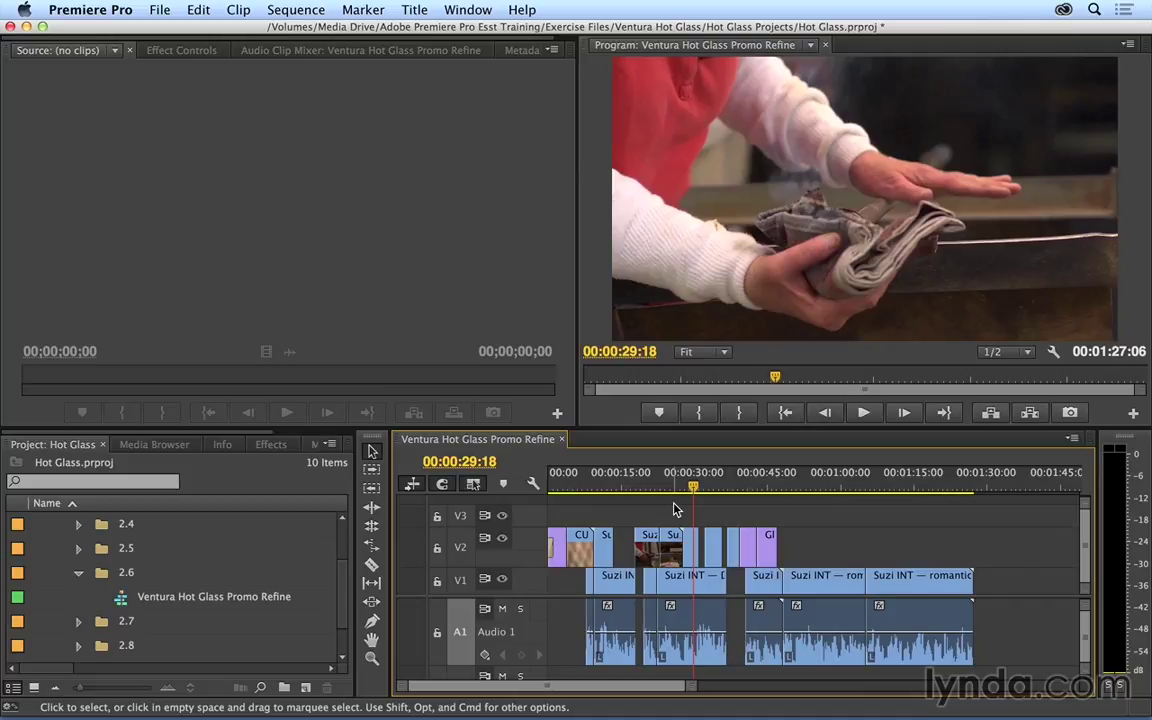
Roll the V2 Suzi pipe 1/pipe 2 cut 8 frames earlier and play back the transition.
click(372, 532)
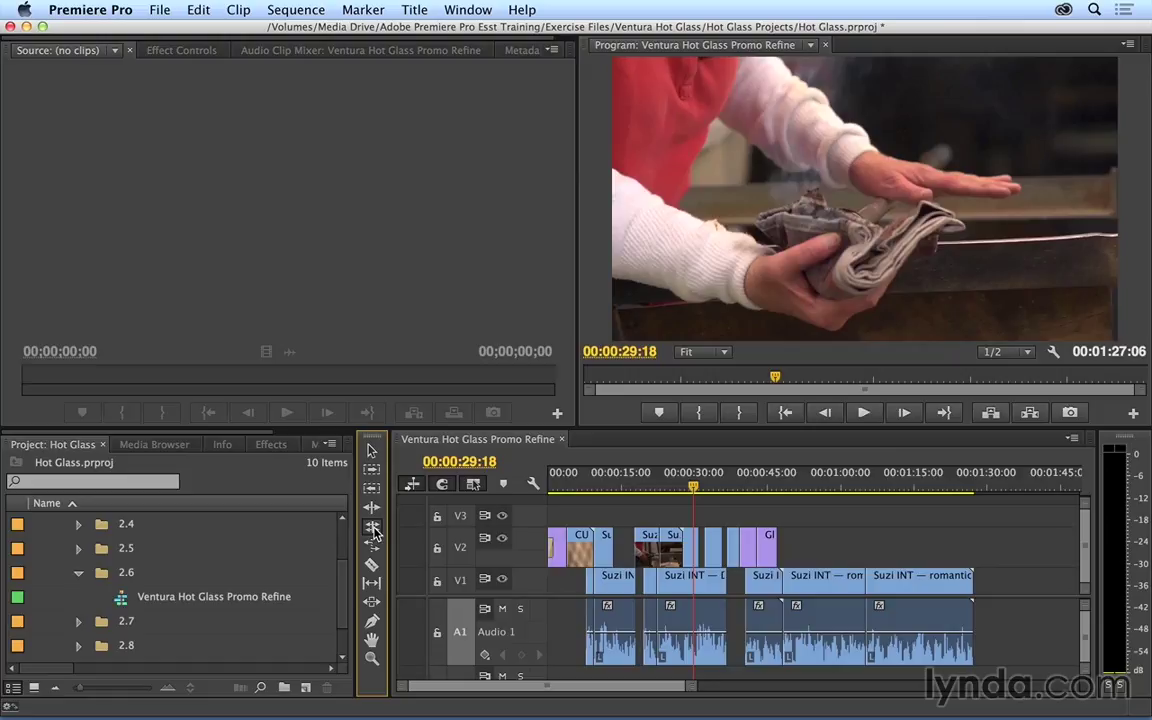
key(equal)
key(equal)
key(equal)
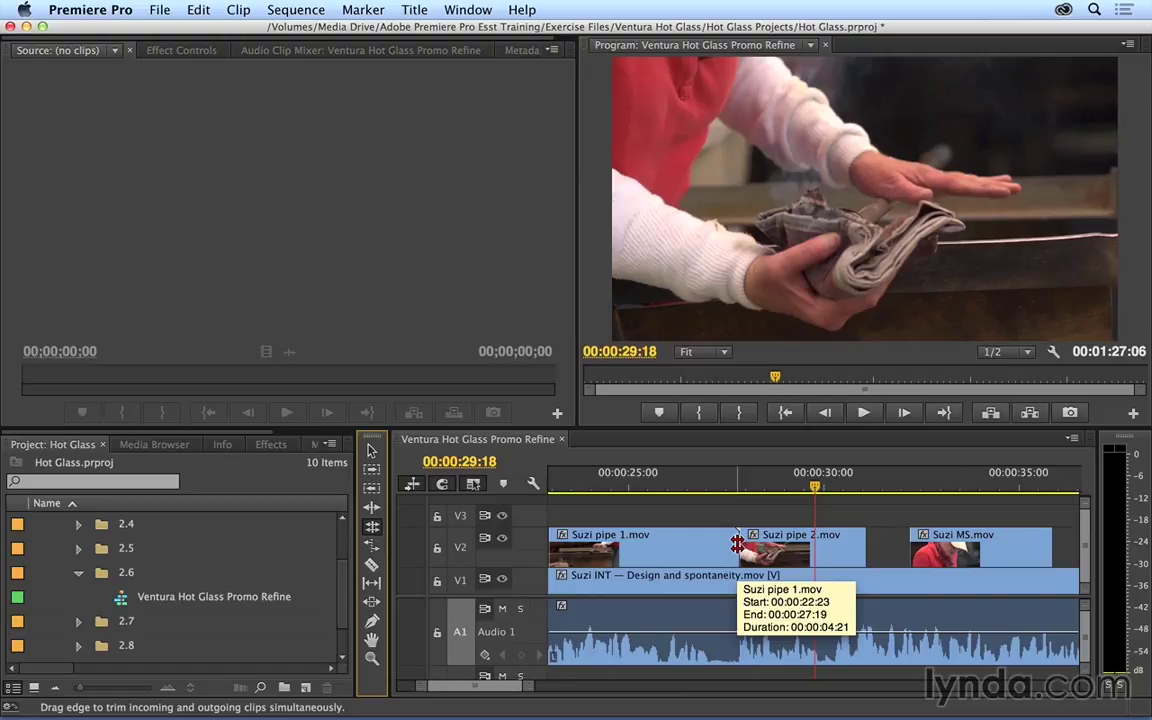
drag(737, 545, 667, 548)
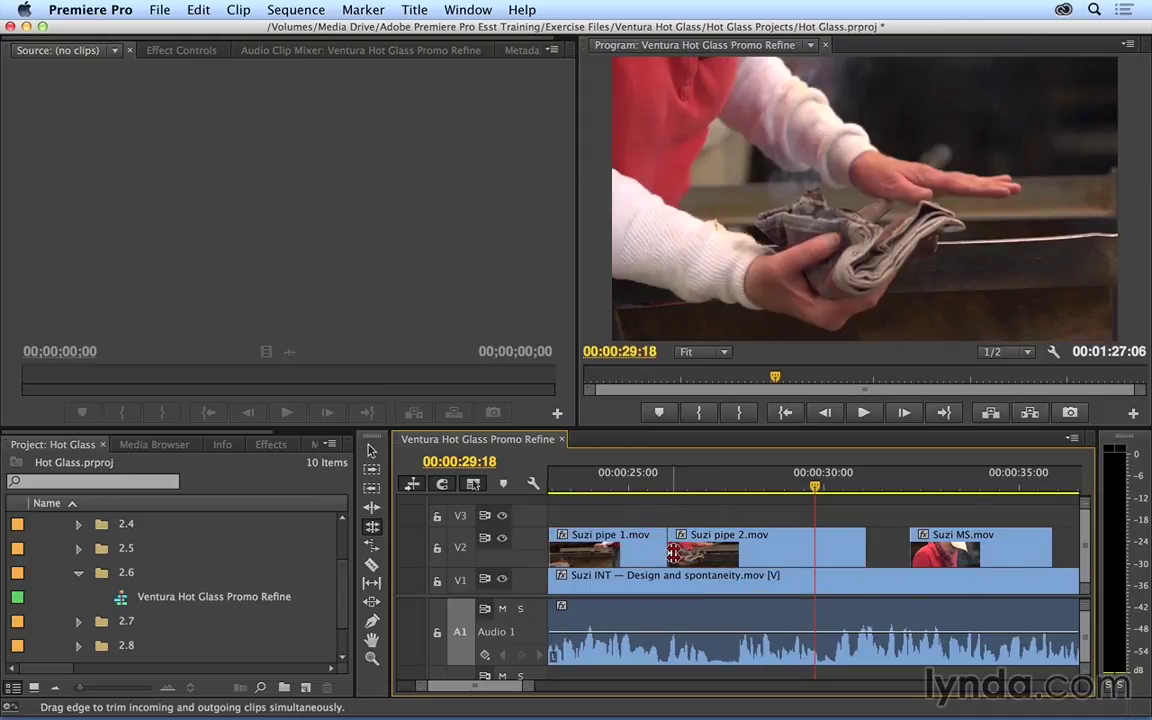
drag(666, 551, 648, 549)
click(585, 490)
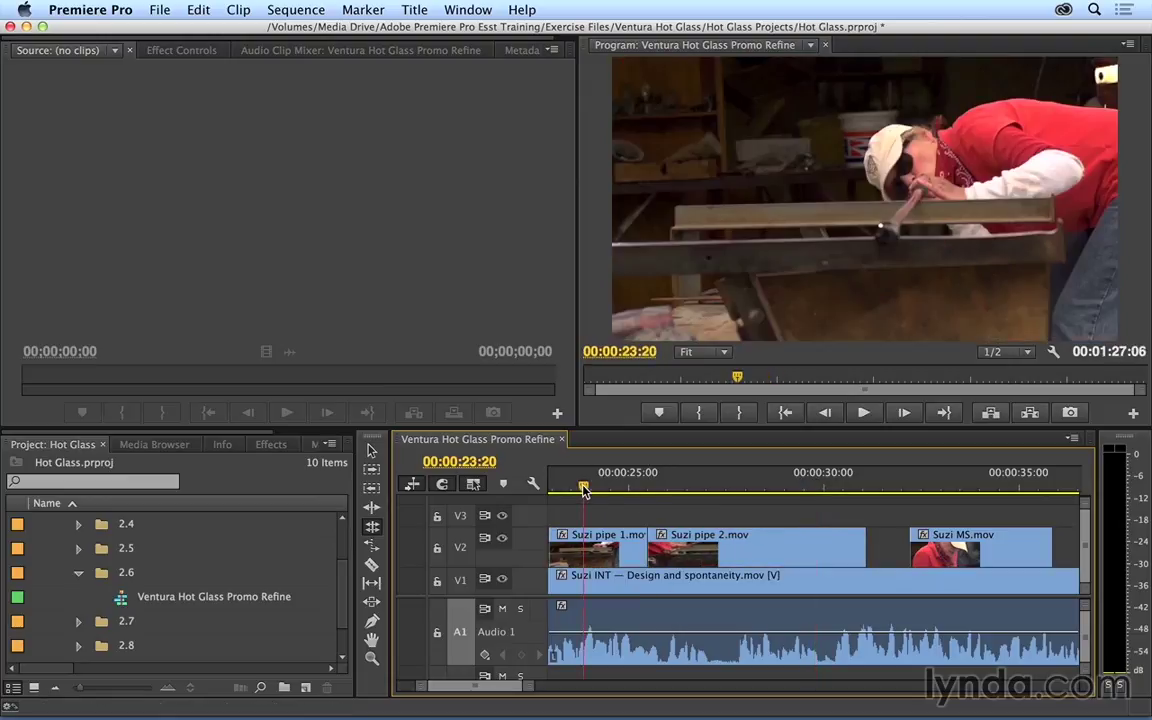
key(space)
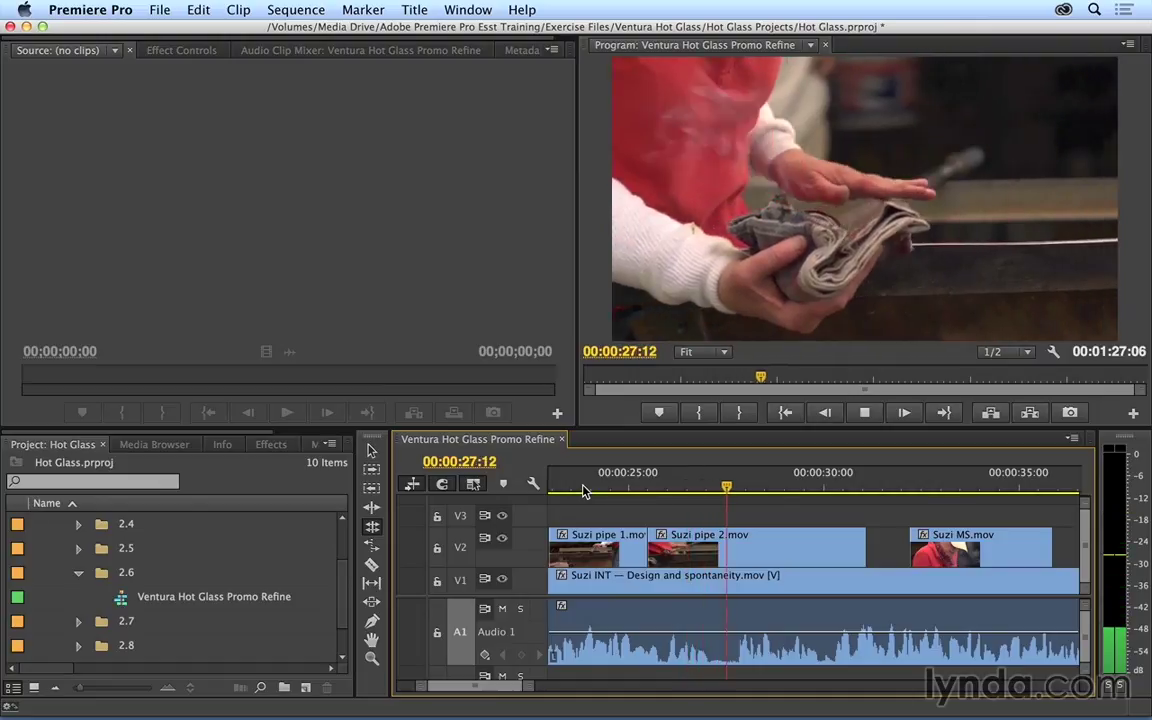
key(space)
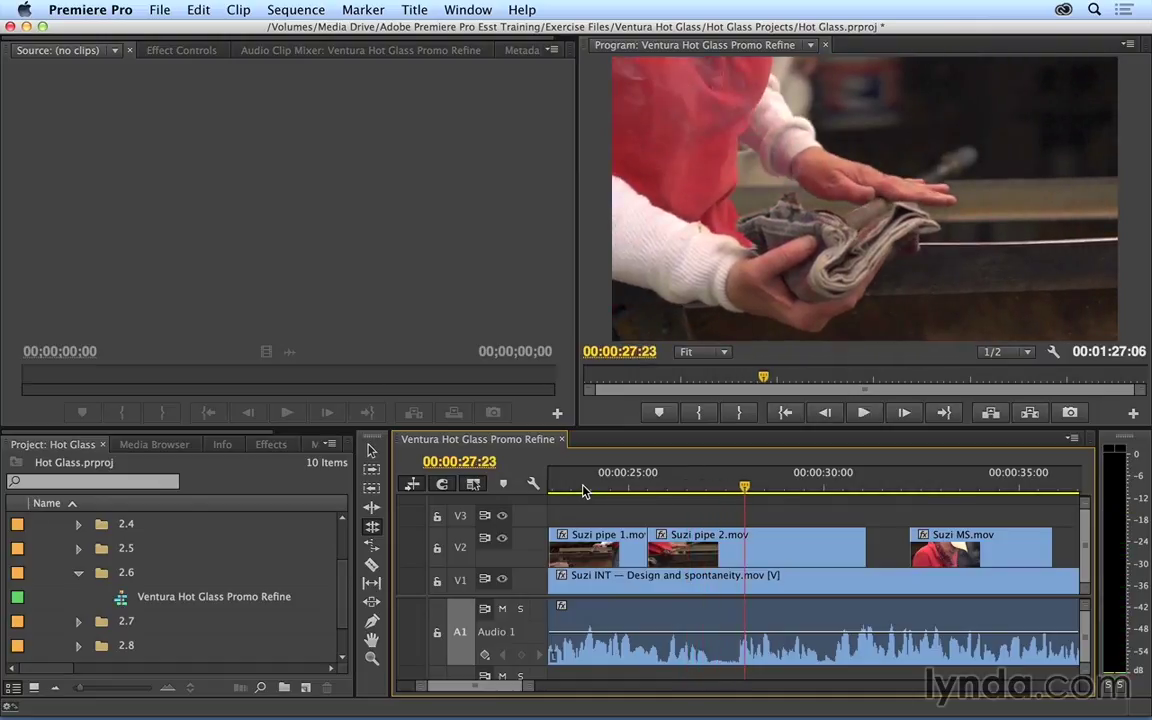